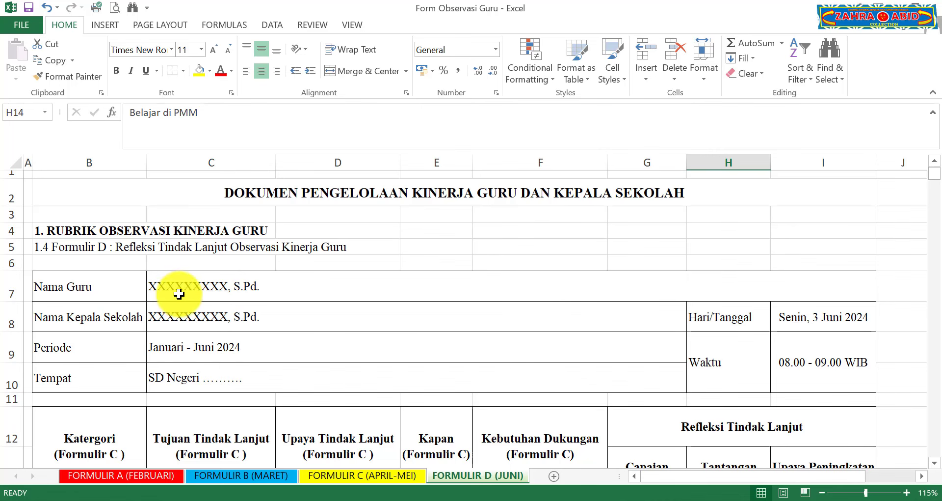
Review the teacher name, principal name, date and time entries in the Formulir D header block
{"action": "left_click", "coordinate": [272, 286]}
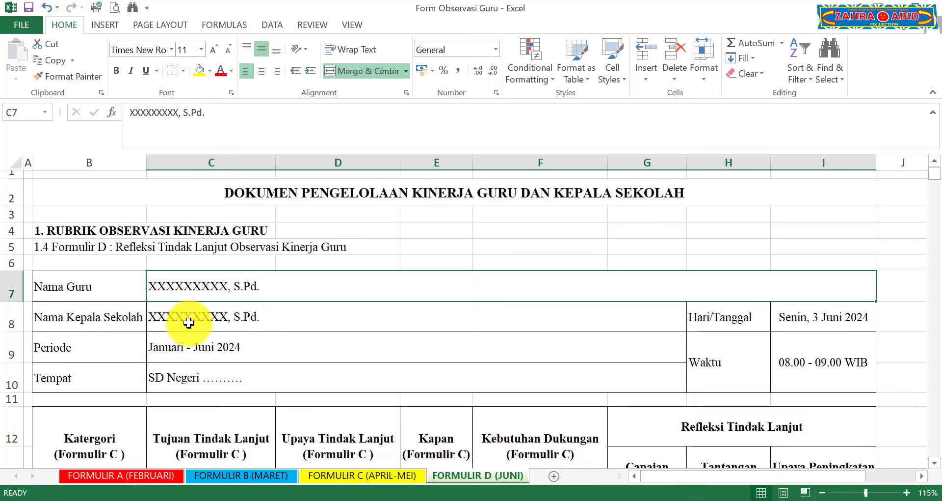
{"action": "left_click", "coordinate": [206, 319]}
{"action": "scroll", "coordinate": [274, 314], "scroll_direction": "down", "scroll_amount": 1}
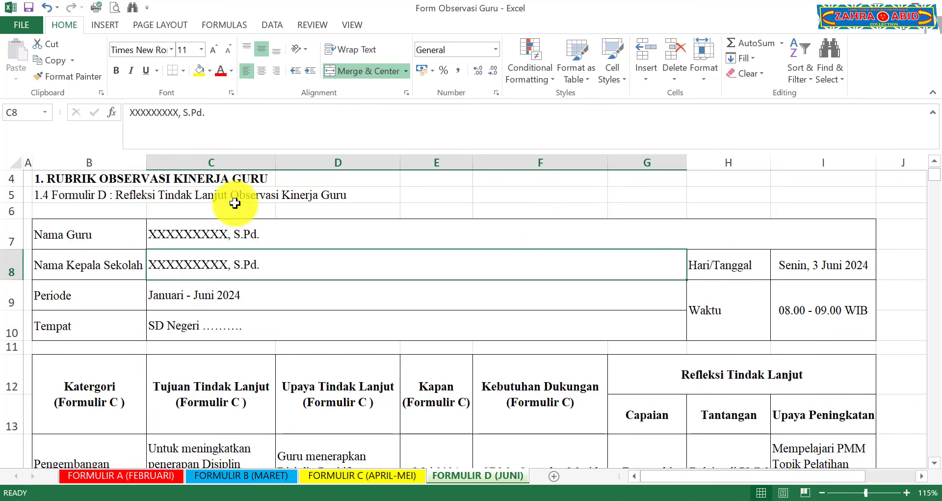
{"action": "left_click", "coordinate": [854, 265]}
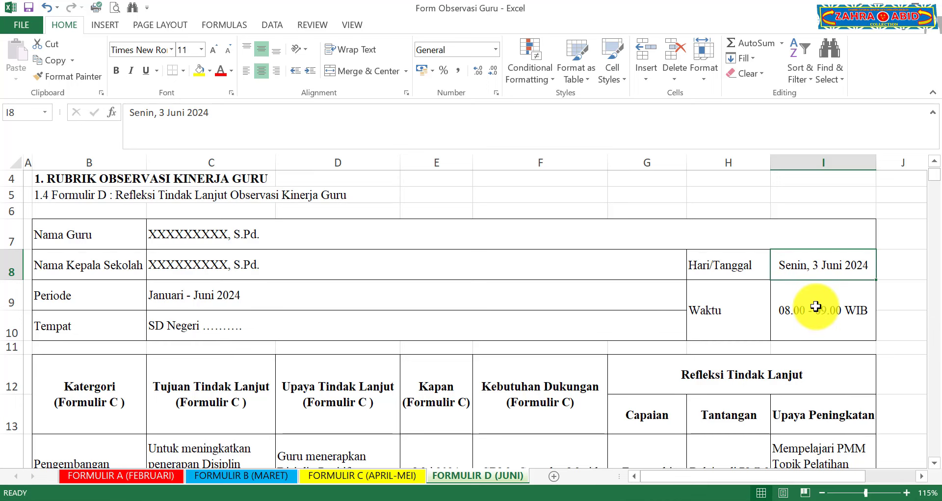
{"action": "scroll", "coordinate": [816, 306], "scroll_direction": "down", "scroll_amount": 1}
{"action": "scroll", "coordinate": [816, 306], "scroll_direction": "down", "scroll_amount": 1}
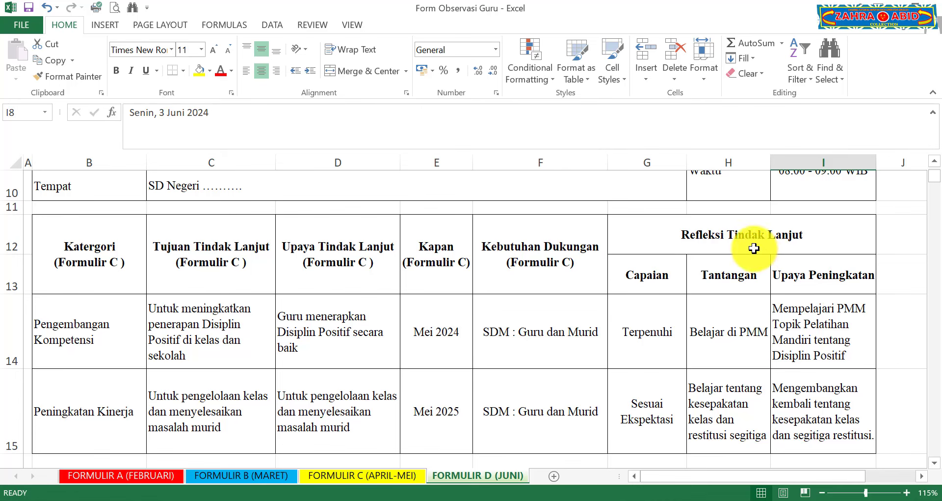
Review the Formulir D table headings that draw on Formulir C, from the category to Kebutuhan Dukungan
{"action": "left_click", "coordinate": [113, 255]}
{"action": "left_click", "coordinate": [207, 256]}
{"action": "left_click", "coordinate": [356, 253]}
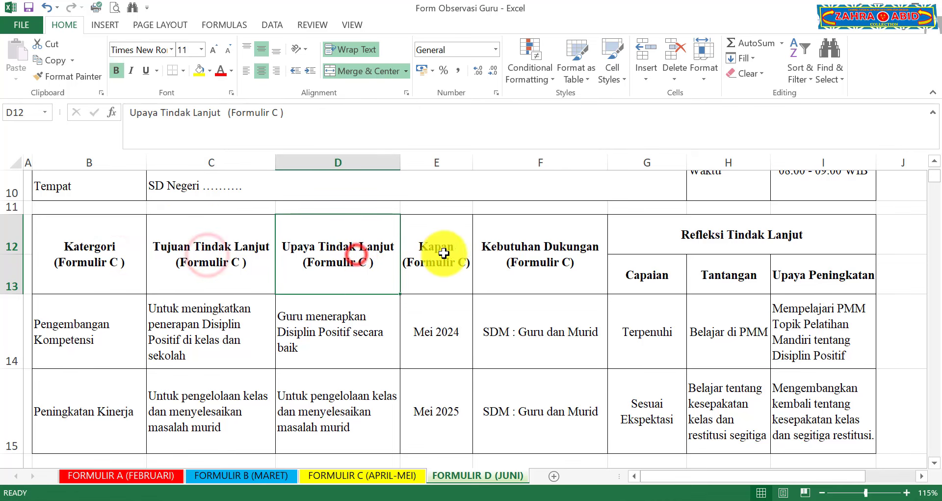
{"action": "left_click", "coordinate": [444, 253]}
{"action": "left_click", "coordinate": [548, 256]}
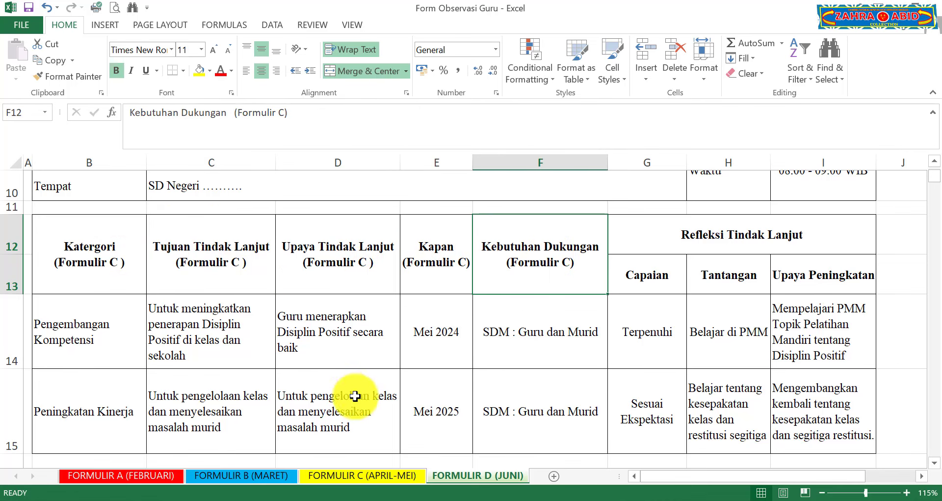
Compare the follow-up table on the Formulir C sheet with the table on the Formulir D sheet
{"action": "left_click", "coordinate": [355, 476]}
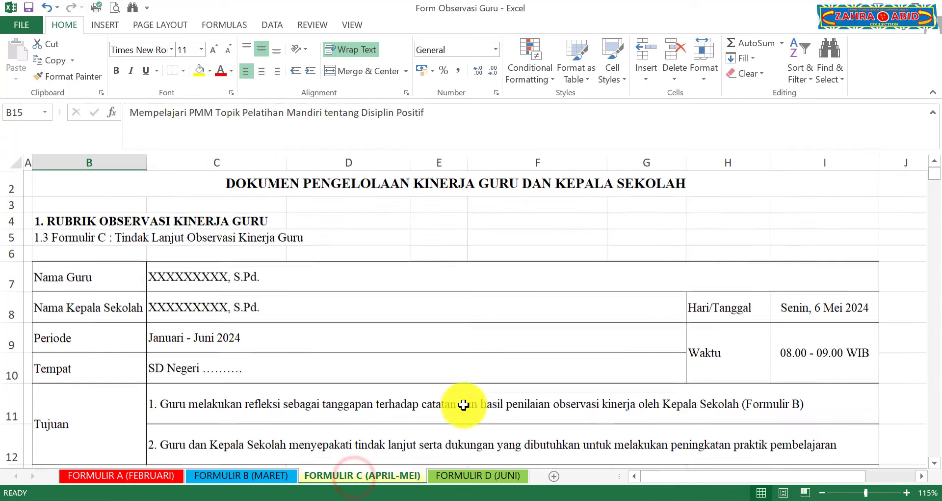
{"action": "scroll", "coordinate": [461, 407], "scroll_direction": "down", "scroll_amount": 2}
{"action": "scroll", "coordinate": [382, 363], "scroll_direction": "up", "scroll_amount": 2}
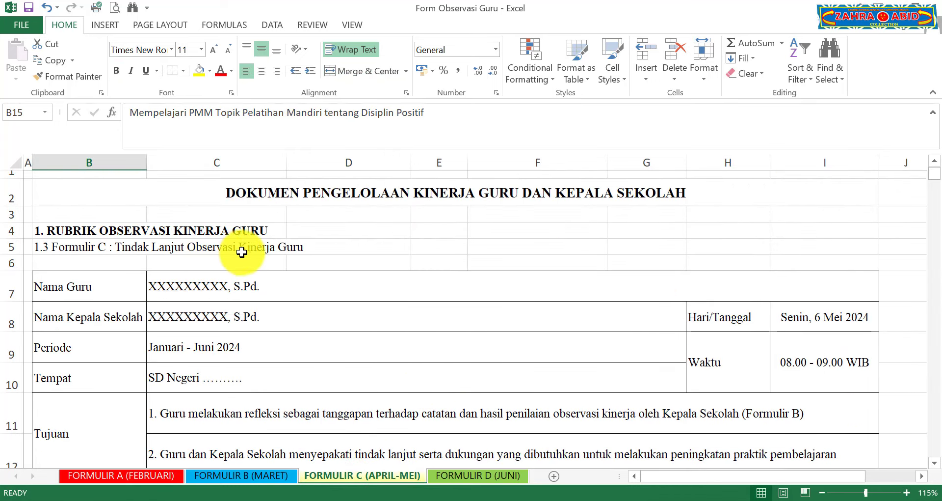
{"action": "scroll", "coordinate": [516, 305], "scroll_direction": "down", "scroll_amount": 3}
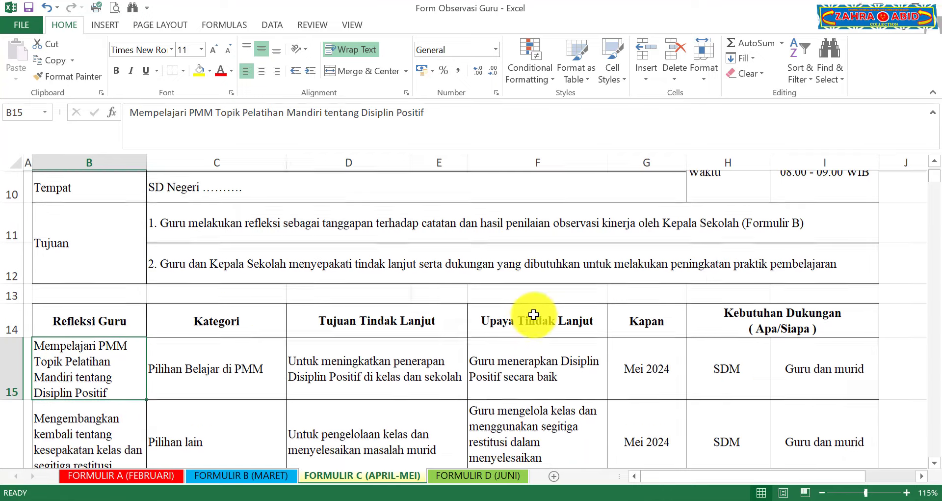
{"action": "scroll", "coordinate": [311, 333], "scroll_direction": "down", "scroll_amount": 1}
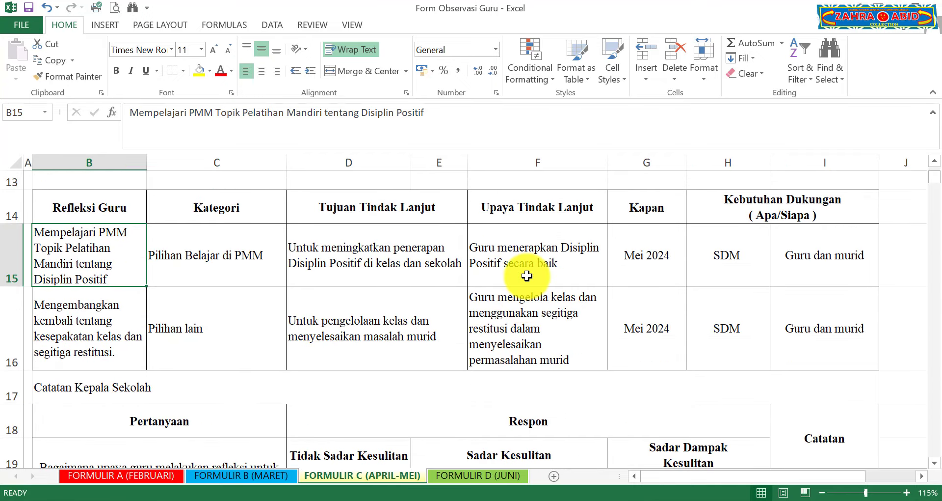
{"action": "left_click", "coordinate": [486, 472]}
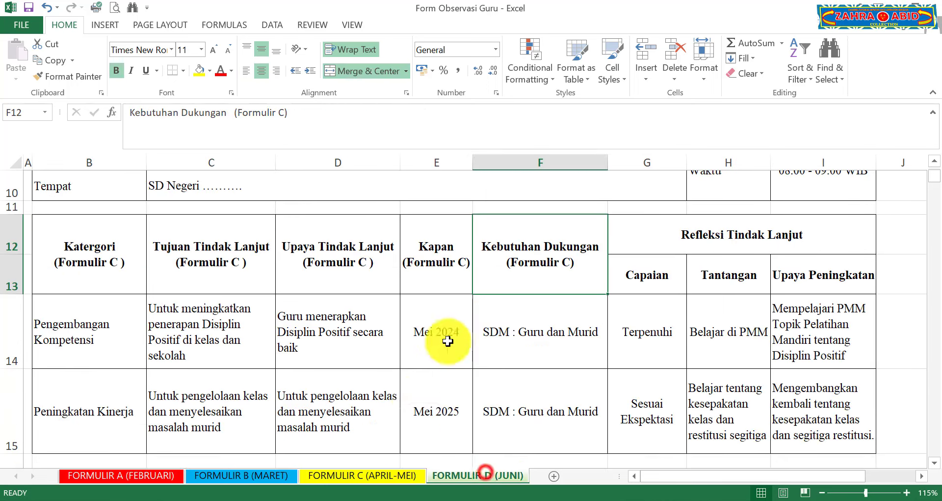
{"action": "left_click", "coordinate": [396, 475]}
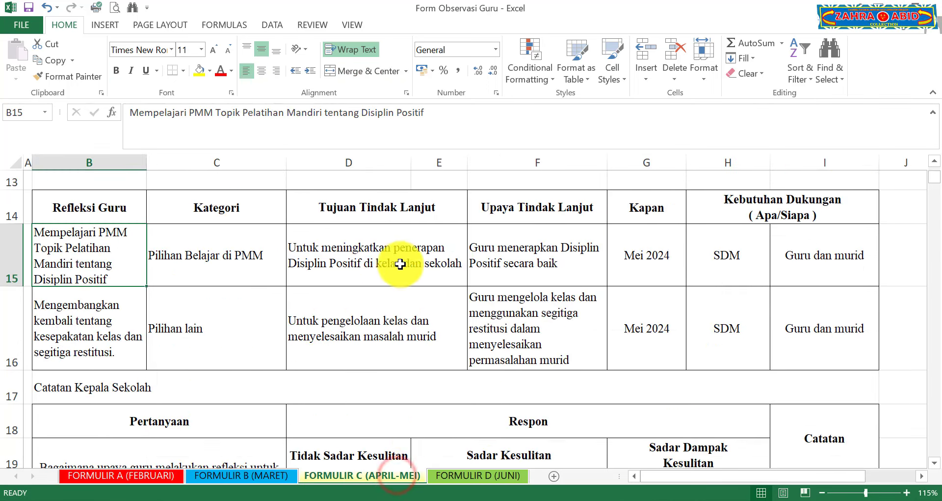
{"action": "left_click", "coordinate": [463, 472]}
{"action": "scroll", "coordinate": [437, 405], "scroll_direction": "down", "scroll_amount": 1}
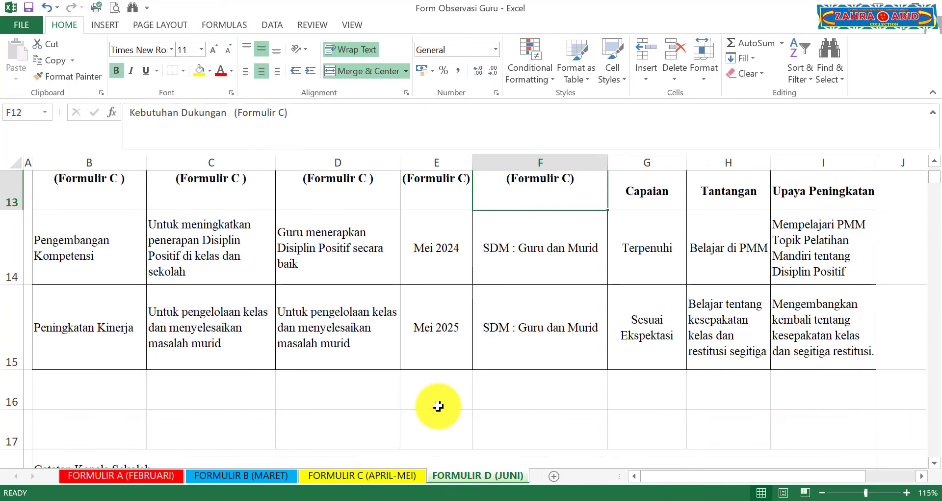
{"action": "scroll", "coordinate": [438, 406], "scroll_direction": "up", "scroll_amount": 1}
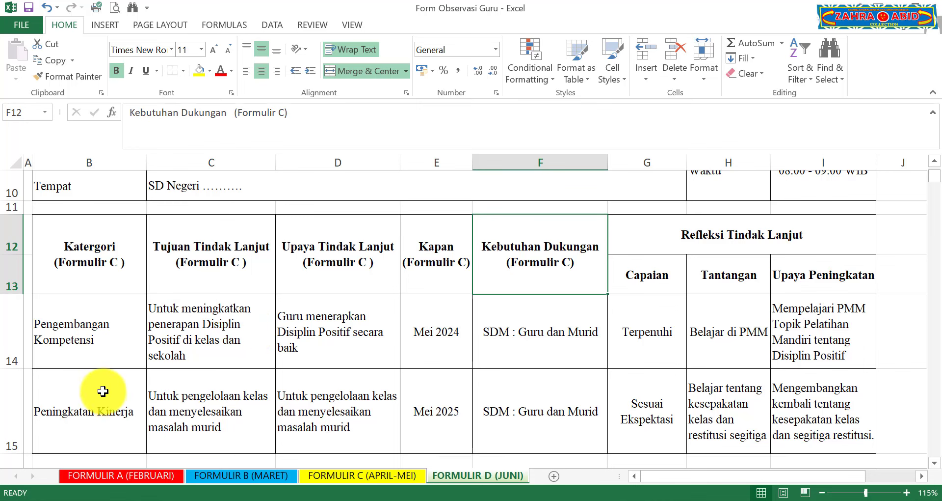
Correct the spelling of the category heading in cell B12 of Formulir D to "Kategori"
{"action": "left_click", "coordinate": [105, 264]}
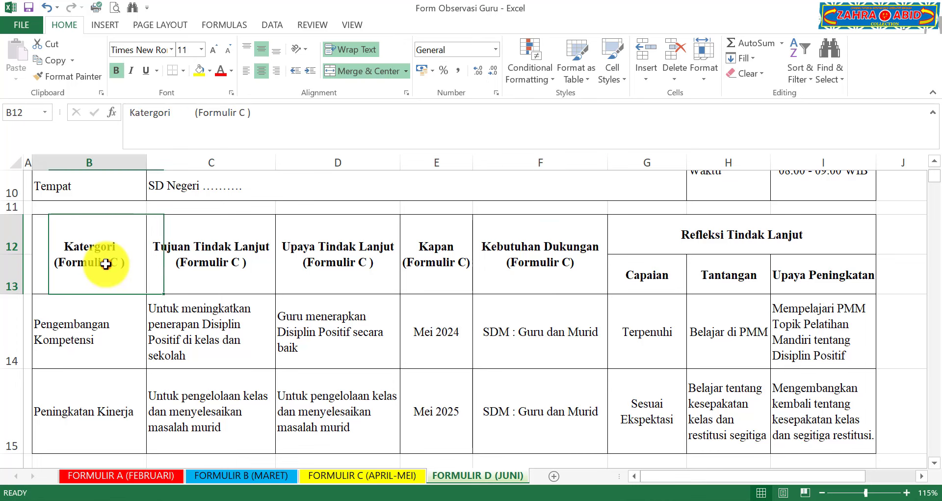
{"action": "left_click", "coordinate": [153, 113]}
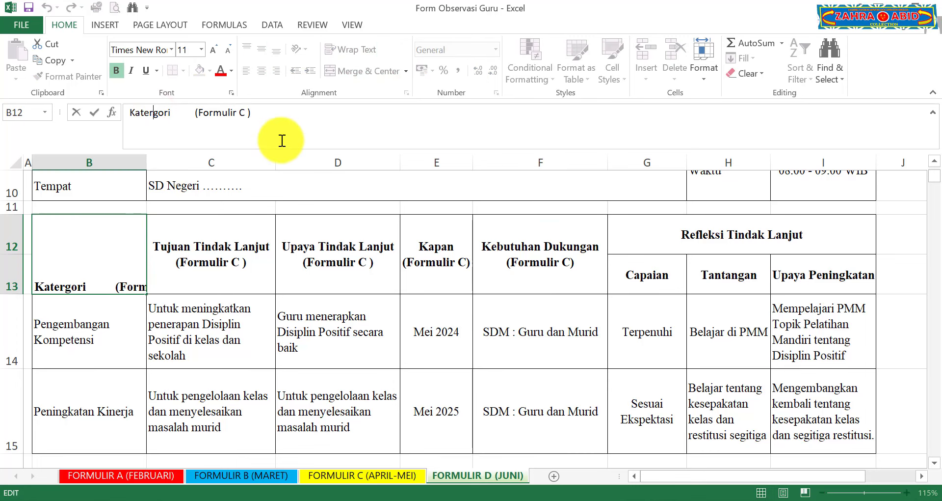
{"action": "left_click", "coordinate": [200, 305]}
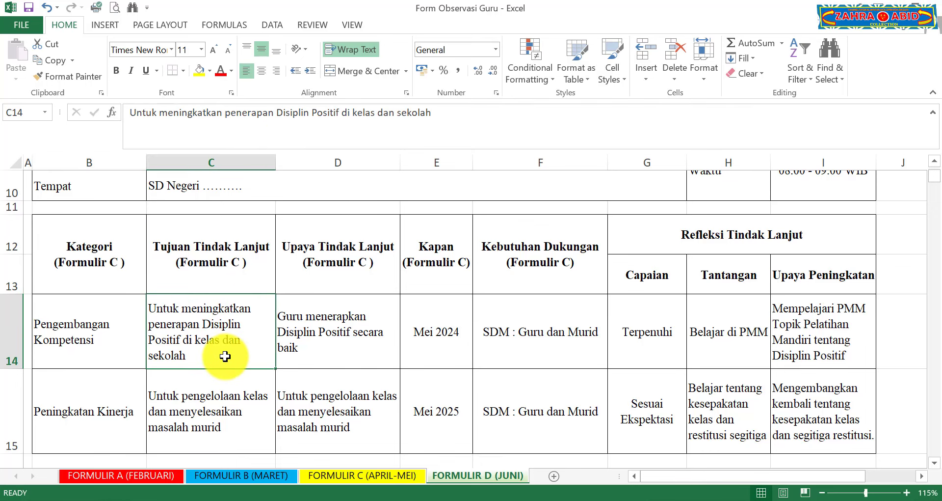
Compare both Tujuan Tindak Lanjut entries on Formulir C with the matching cells C14 and C15 on Formulir D
{"action": "left_click", "coordinate": [225, 263]}
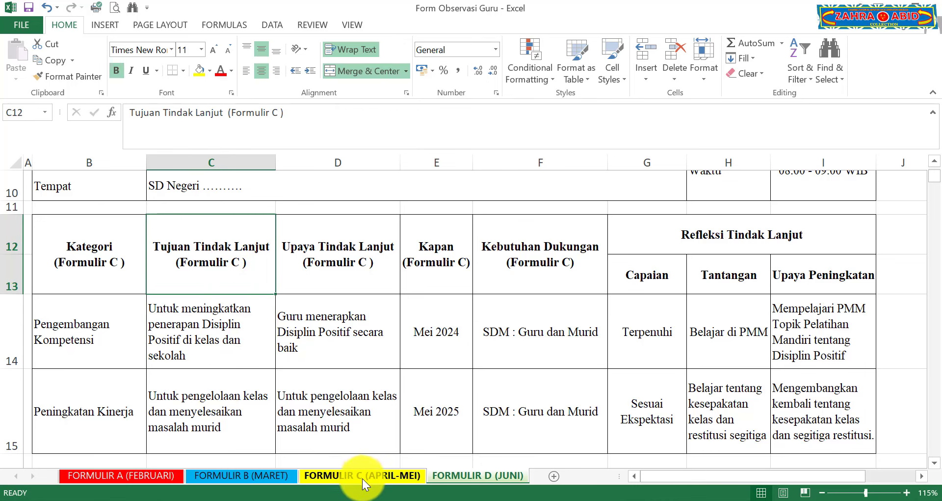
{"action": "left_click", "coordinate": [340, 472]}
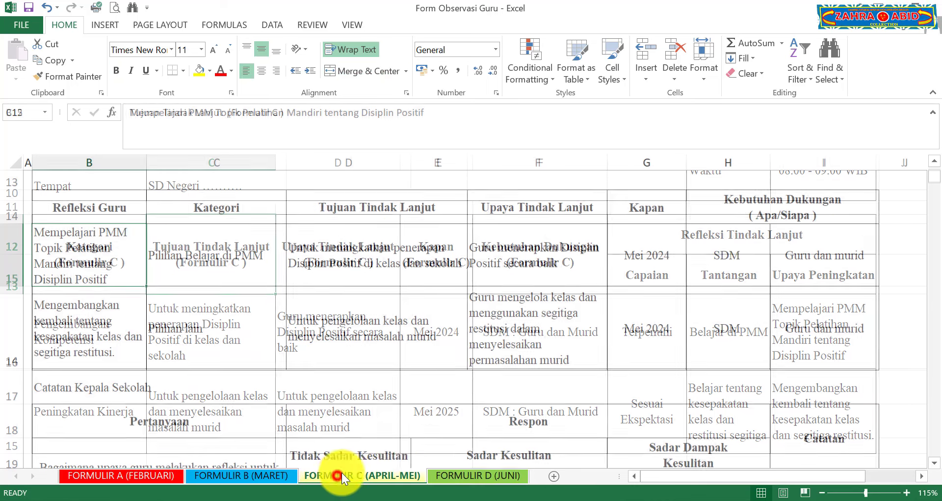
{"action": "scroll", "coordinate": [394, 436], "scroll_direction": "down", "scroll_amount": 1}
{"action": "scroll", "coordinate": [395, 441], "scroll_direction": "up", "scroll_amount": 3}
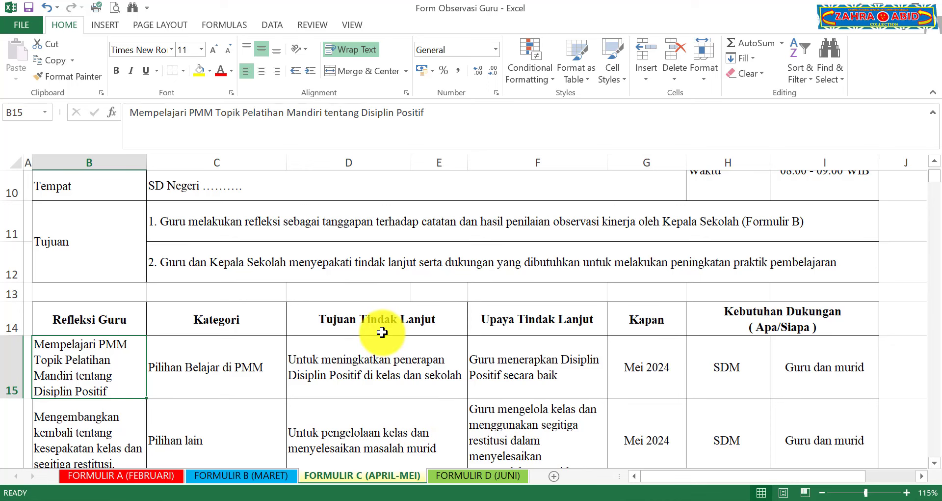
{"action": "scroll", "coordinate": [382, 332], "scroll_direction": "down", "scroll_amount": 1}
{"action": "left_click", "coordinate": [385, 235]}
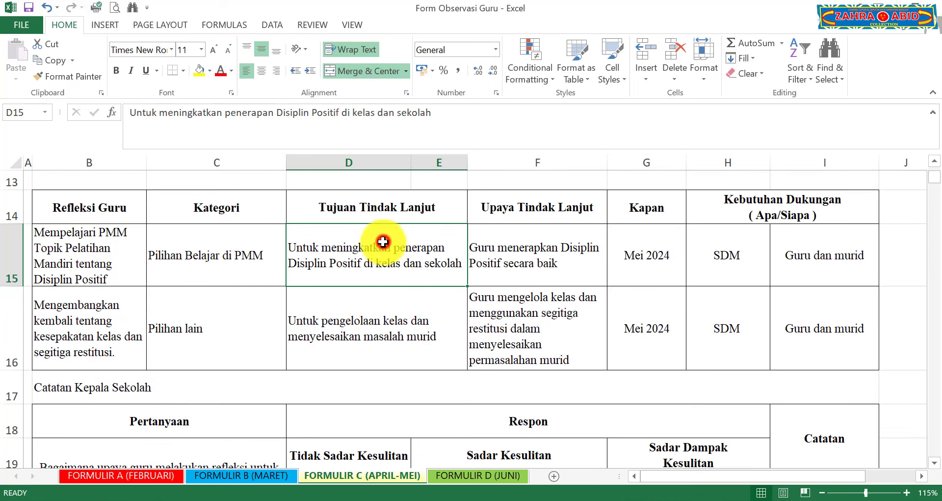
{"action": "left_click", "coordinate": [384, 311]}
{"action": "left_click", "coordinate": [394, 260]}
{"action": "left_click", "coordinate": [385, 313]}
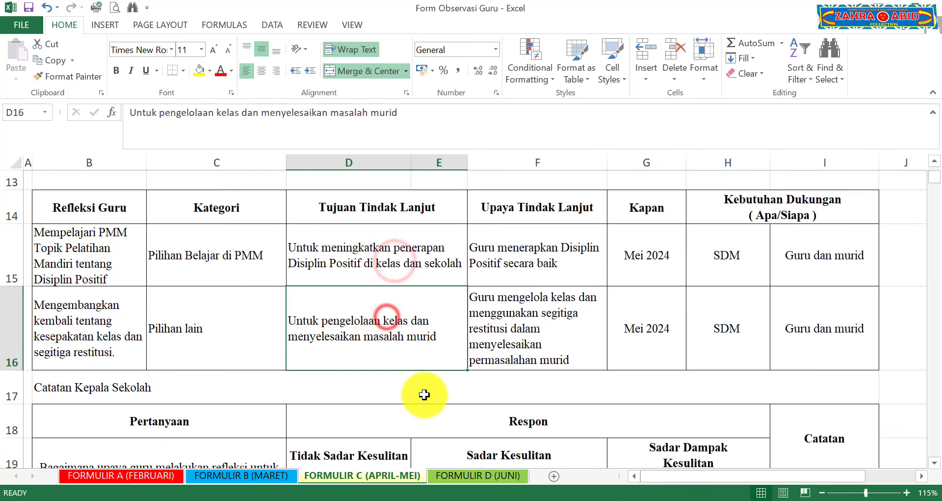
{"action": "left_click", "coordinate": [456, 477]}
{"action": "left_click", "coordinate": [238, 320]}
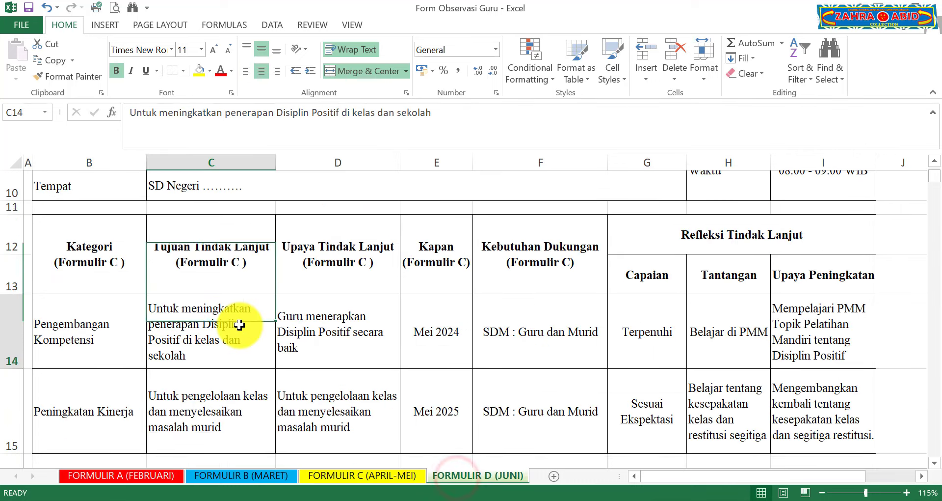
{"action": "left_click", "coordinate": [235, 388]}
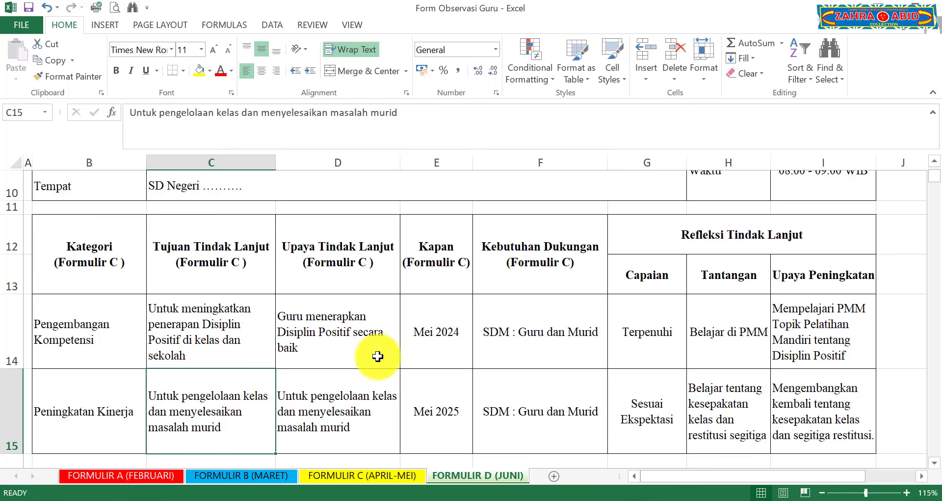
Compare both Upaya Tindak Lanjut entries on Formulir C with cells D14 and D15 on Formulir D
{"action": "left_click", "coordinate": [392, 474]}
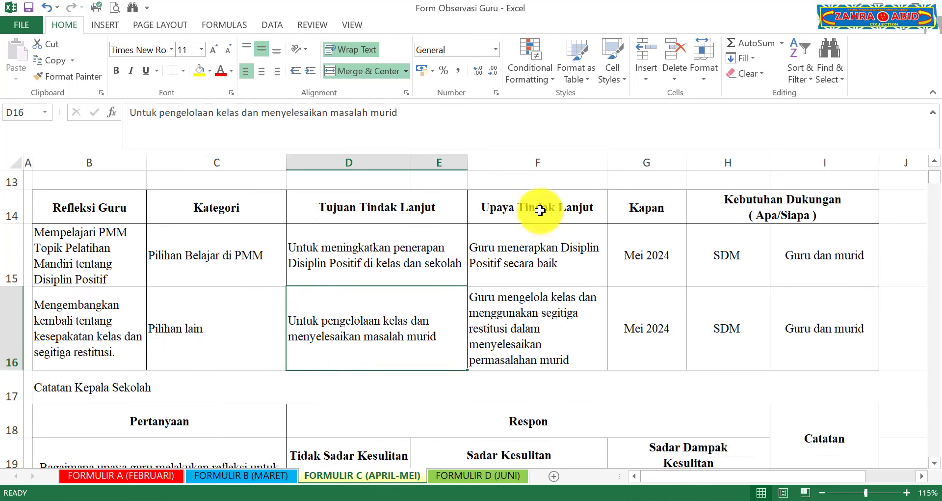
{"action": "left_click_drag", "start_coordinate": [535, 246], "coordinate": [533, 327]}
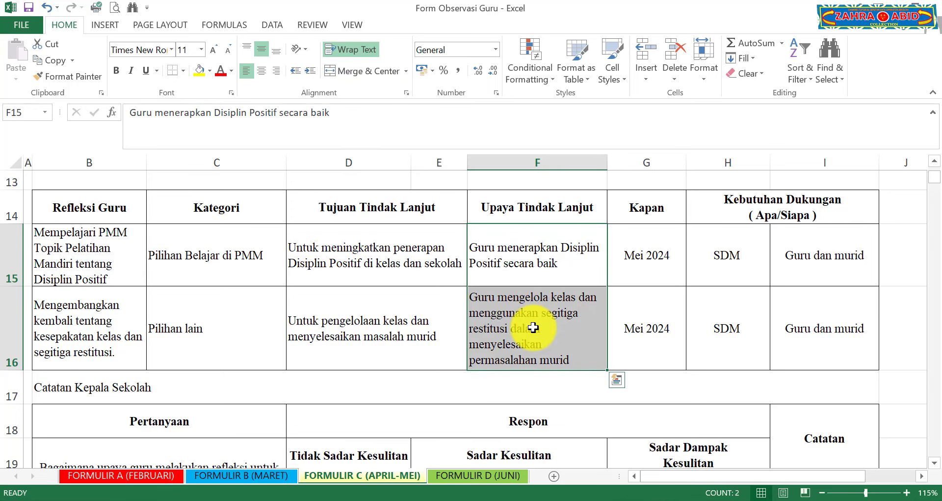
{"action": "left_click", "coordinate": [478, 475]}
{"action": "left_click", "coordinate": [389, 323]}
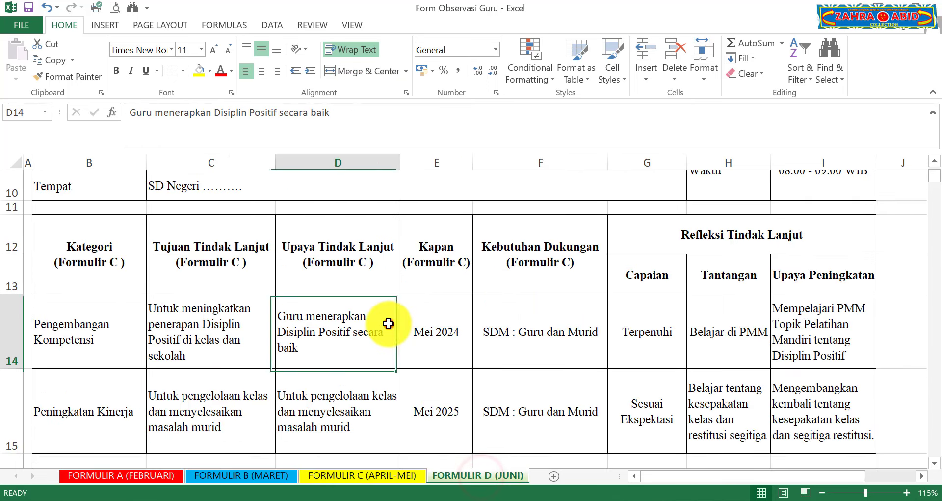
{"action": "left_click", "coordinate": [373, 412]}
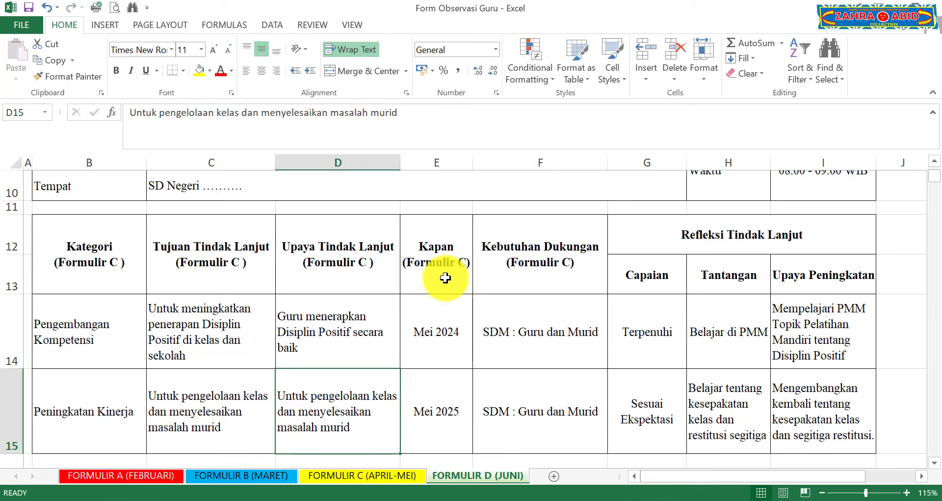
Compare the Kapan and Kebutuhan Dukungan entries on Formulir C with the same columns on Formulir D
{"action": "left_click", "coordinate": [406, 475]}
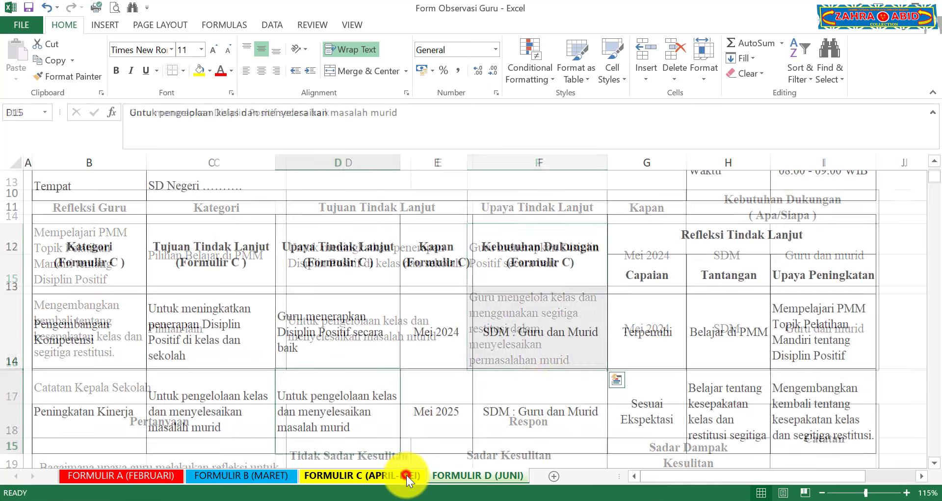
{"action": "left_click", "coordinate": [643, 258]}
{"action": "left_click", "coordinate": [646, 325]}
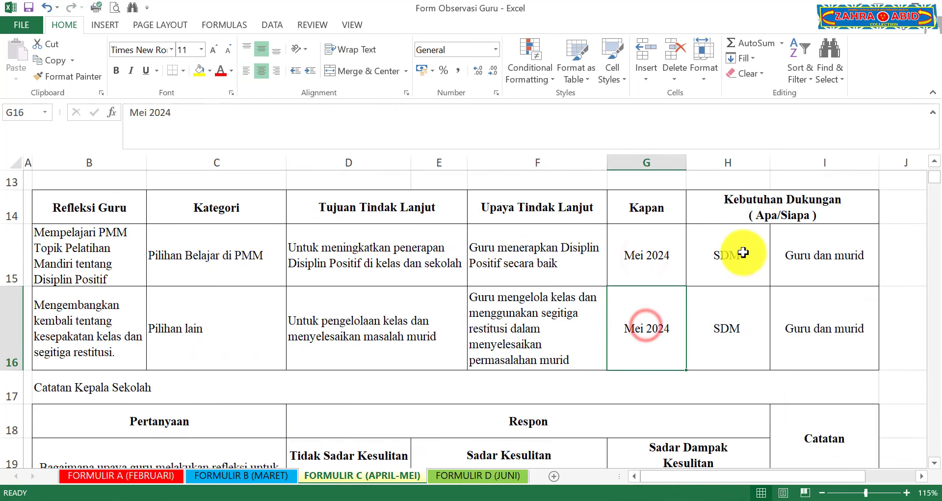
{"action": "left_click", "coordinate": [476, 475]}
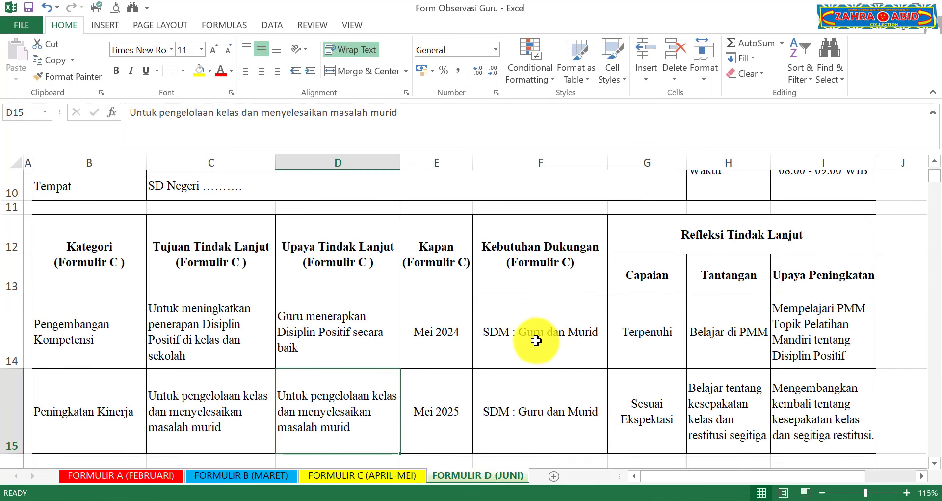
{"action": "left_click", "coordinate": [403, 474]}
{"action": "left_click_drag", "start_coordinate": [767, 253], "coordinate": [837, 328]}
{"action": "left_click", "coordinate": [499, 476]}
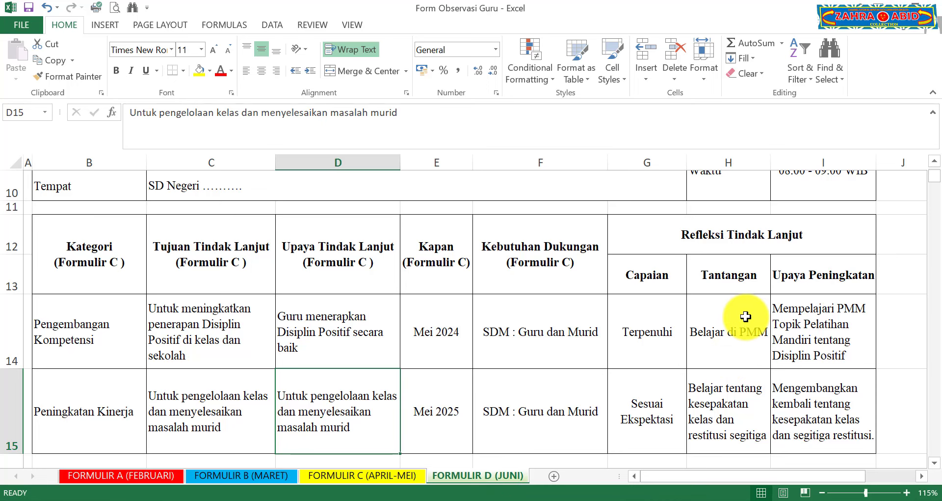
Review the filled-in rows of the Formulir D table, starting with the Pengembangan Kompetensi category
{"action": "scroll", "coordinate": [775, 278], "scroll_direction": "down", "scroll_amount": 2}
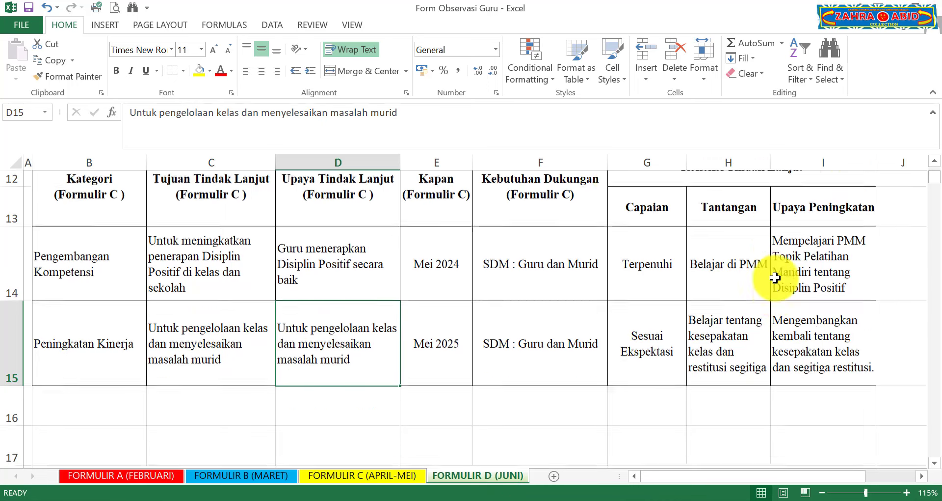
{"action": "scroll", "coordinate": [773, 272], "scroll_direction": "up", "scroll_amount": 2}
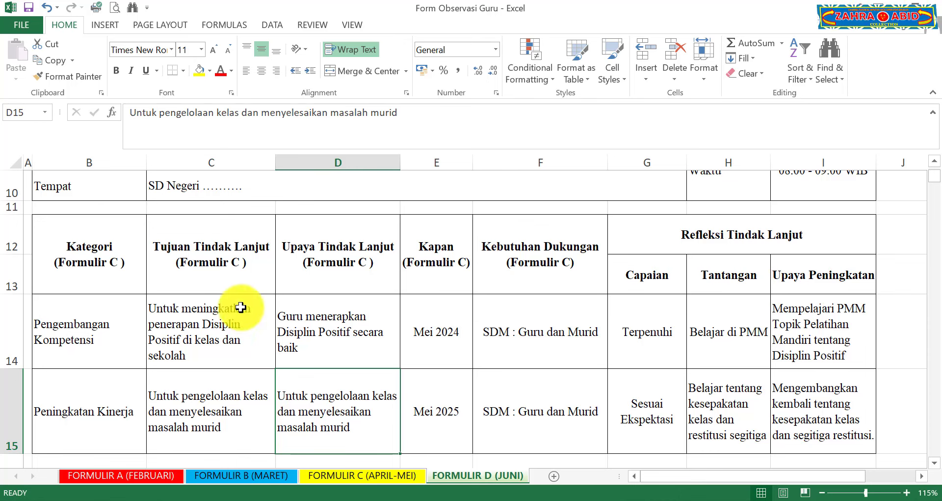
{"action": "left_click", "coordinate": [85, 339]}
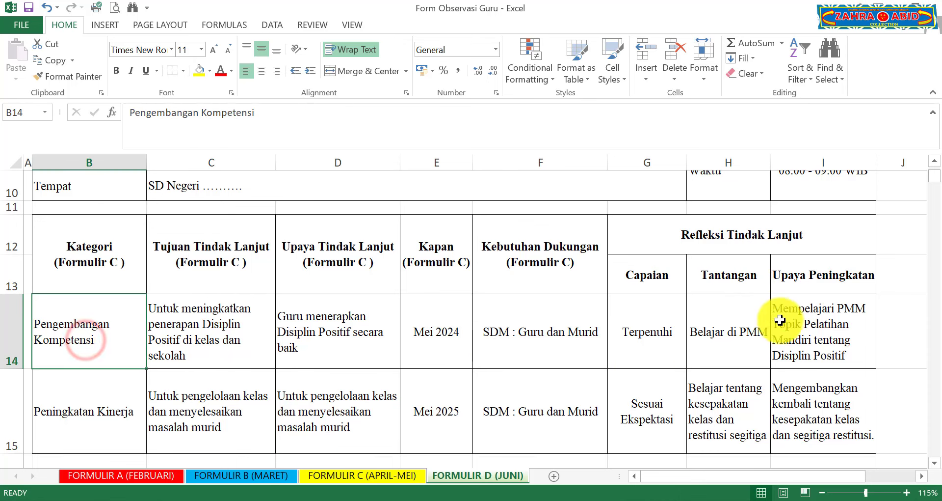
Compare the Capaian and Tantangan entries in G14 and H14 on Formulir D with the first Kategori entry on Formulir C
{"action": "left_click", "coordinate": [664, 319]}
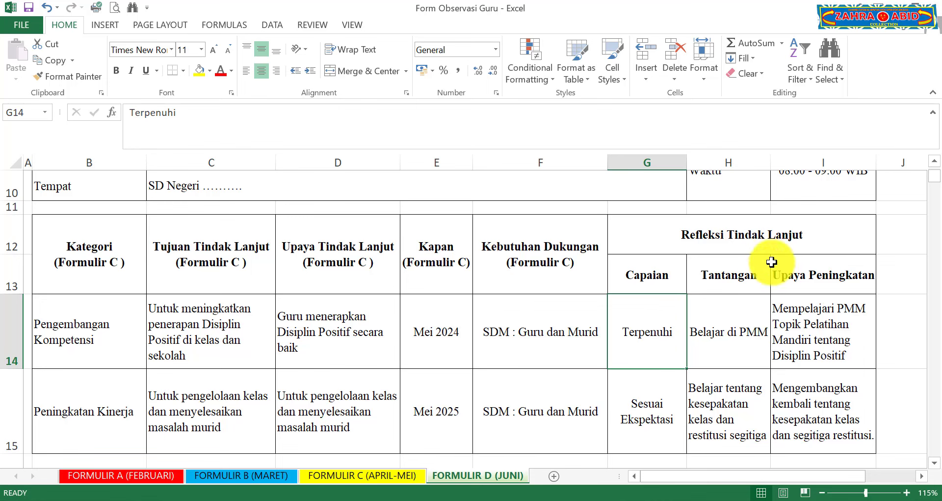
{"action": "left_click", "coordinate": [750, 286]}
{"action": "left_click", "coordinate": [733, 343]}
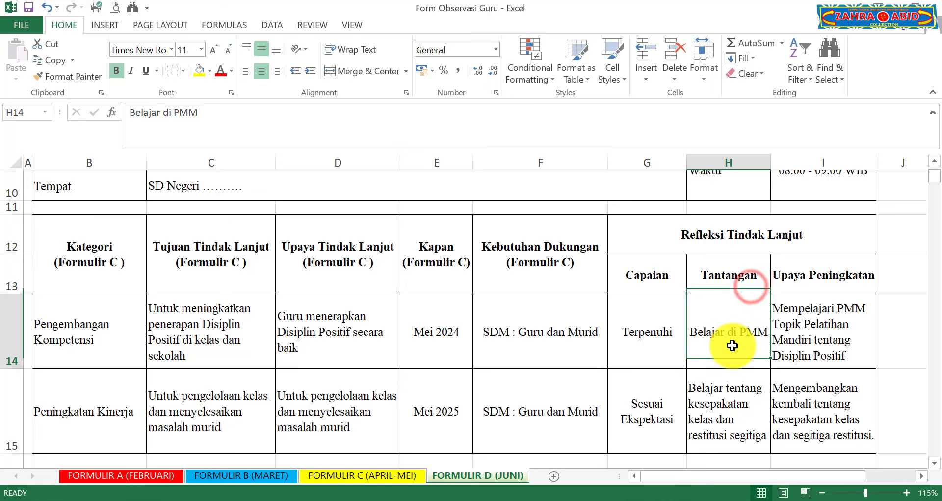
{"action": "left_click", "coordinate": [385, 475]}
{"action": "left_click", "coordinate": [86, 267]}
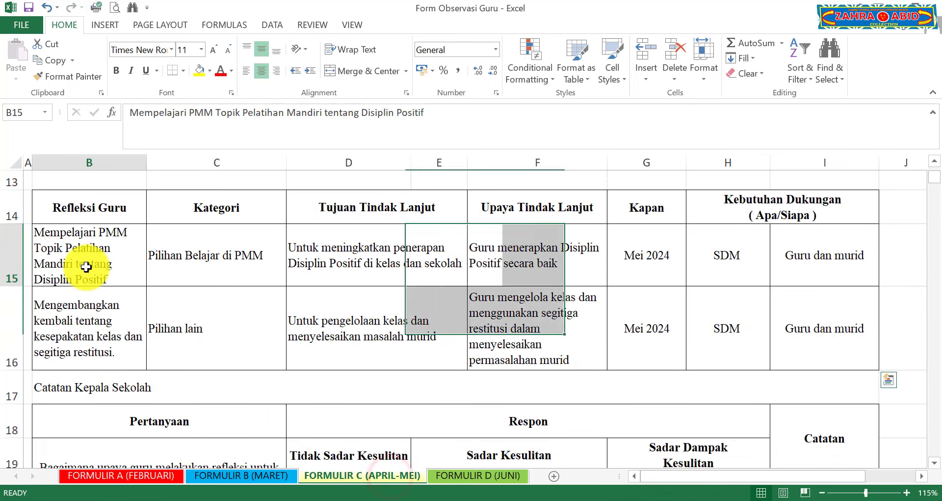
{"action": "left_click", "coordinate": [243, 253]}
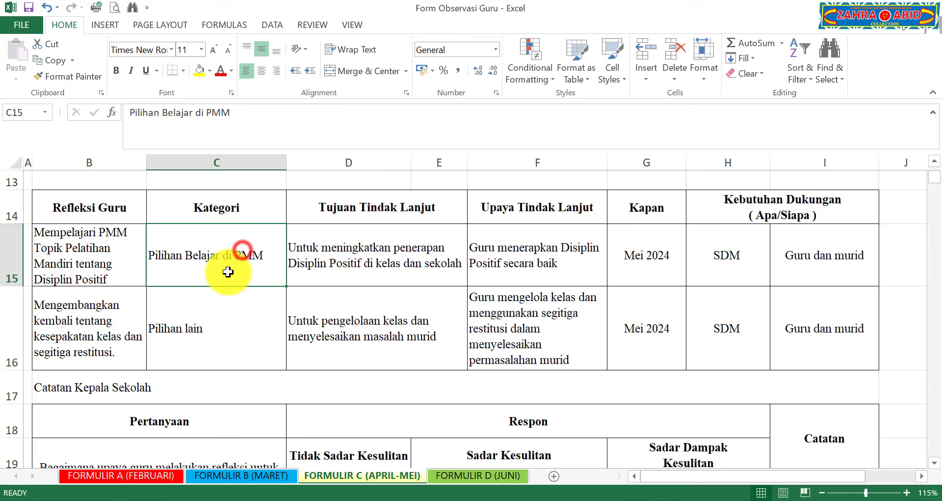
{"action": "left_click", "coordinate": [491, 476]}
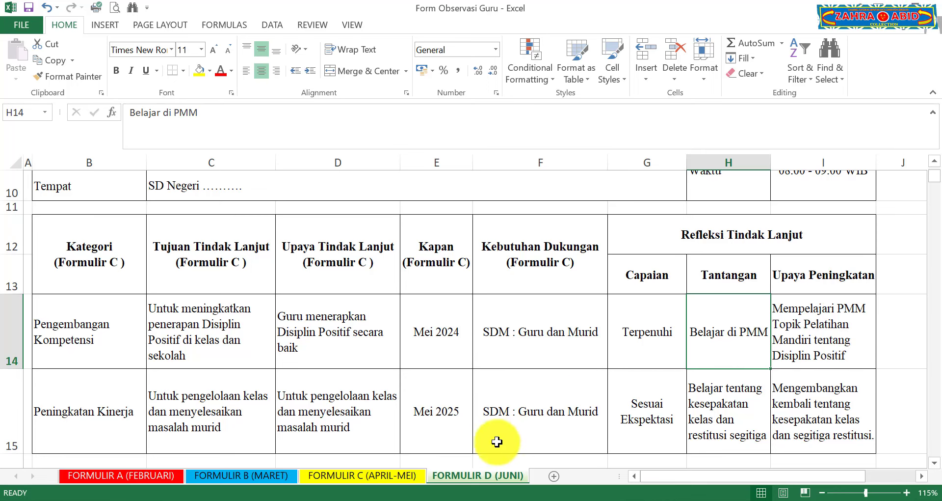
Compare the first Refleksi Guru entry in B15 on Formulir C with the Upaya Peningkatan cell I14 on Formulir D
{"action": "left_click", "coordinate": [404, 476]}
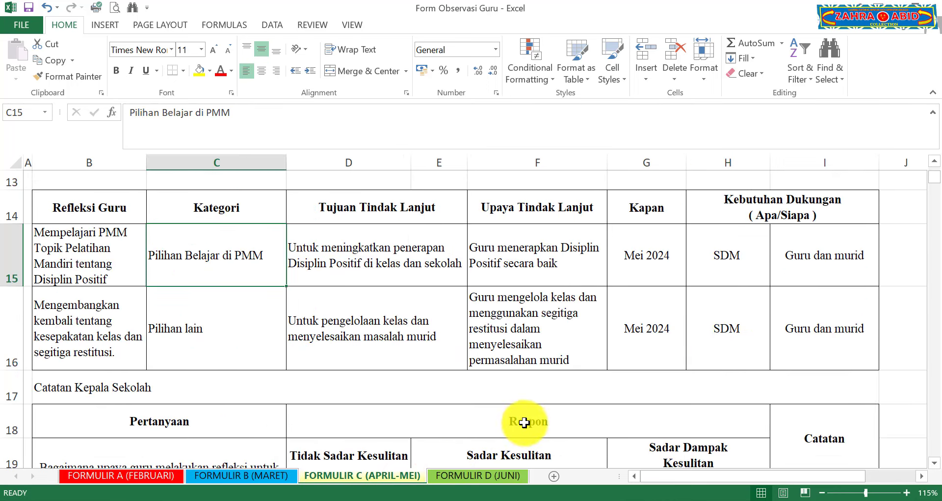
{"action": "left_click", "coordinate": [515, 255]}
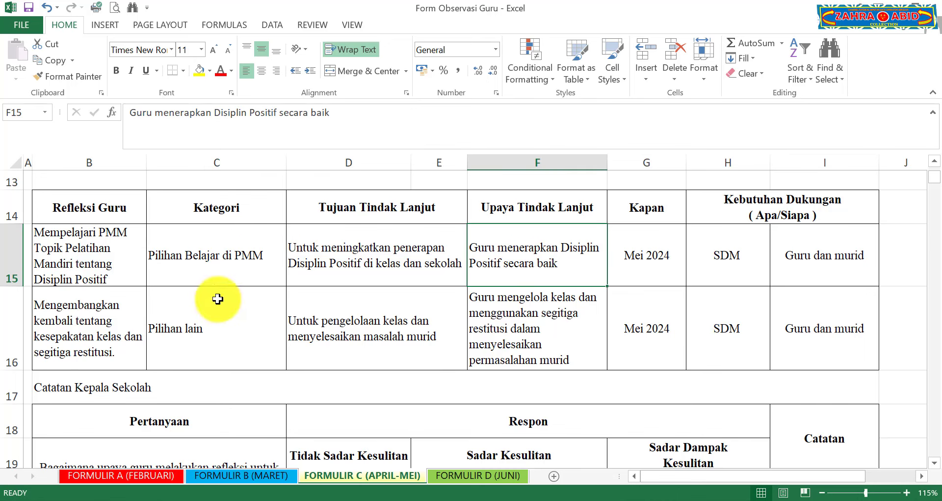
{"action": "left_click", "coordinate": [89, 245]}
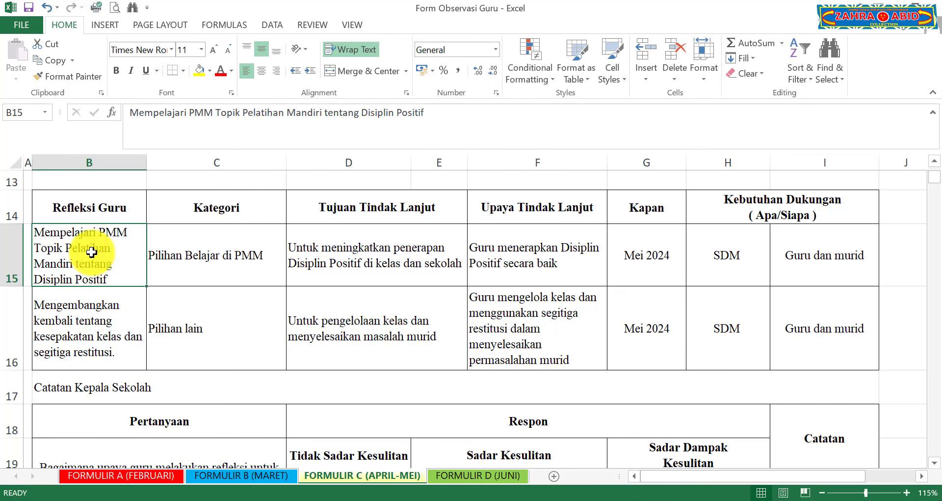
{"action": "left_click", "coordinate": [466, 477]}
{"action": "left_click", "coordinate": [833, 306]}
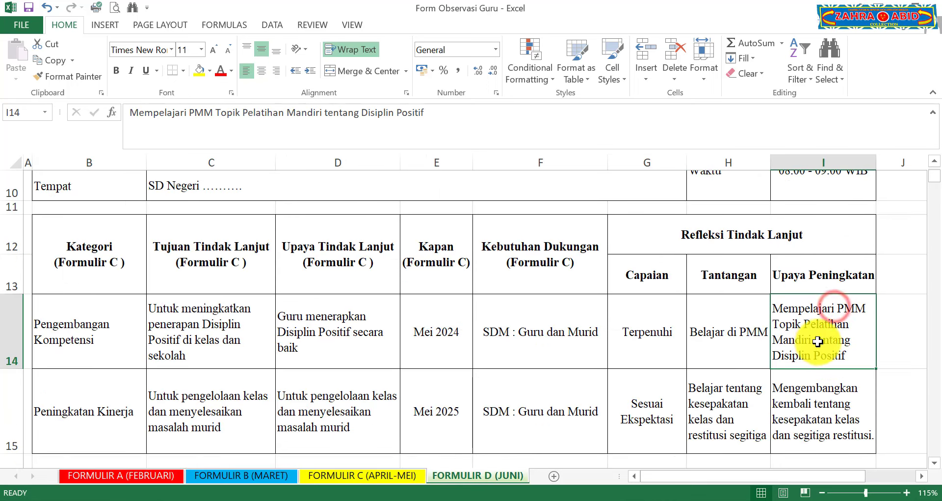
Compare the Peningkatan Kinerja row's Upaya Peningkatan in I15 on Formulir D with Refleksi Guru cell B16 on Formulir C
{"action": "left_click", "coordinate": [74, 426]}
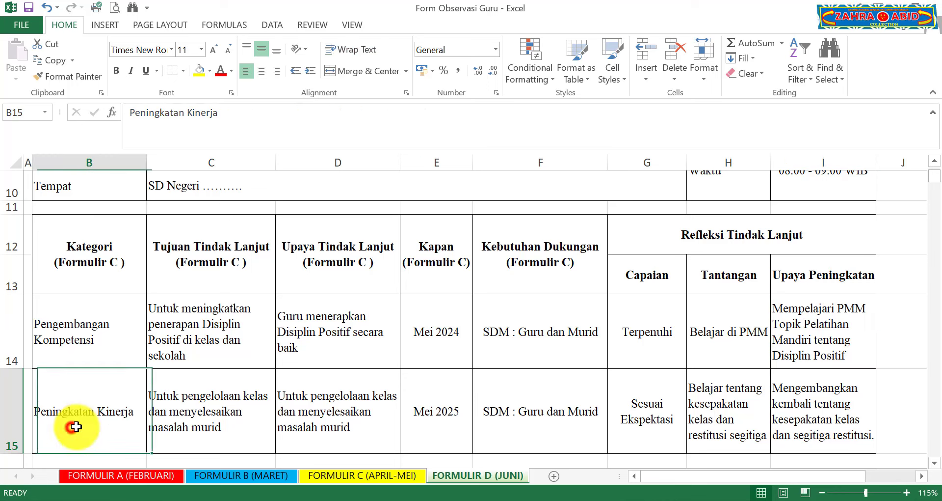
{"action": "left_click", "coordinate": [832, 395]}
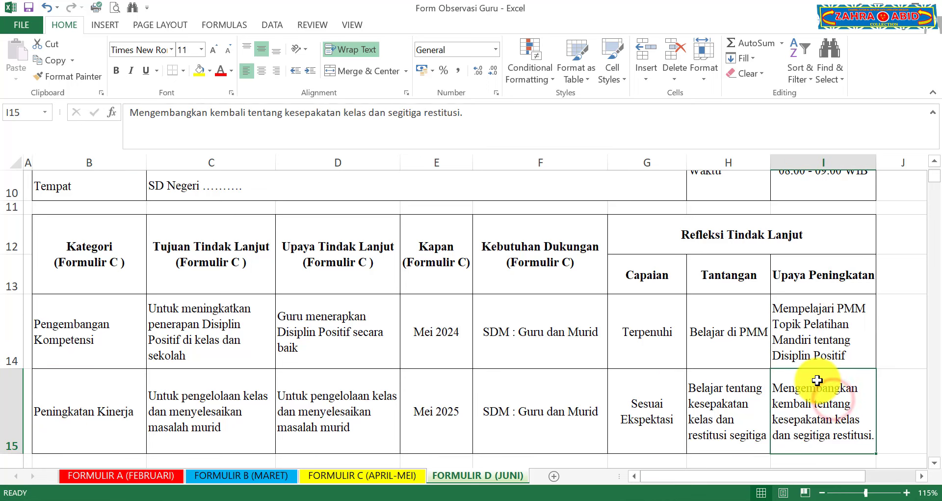
{"action": "left_click", "coordinate": [397, 477]}
{"action": "left_click", "coordinate": [109, 337]}
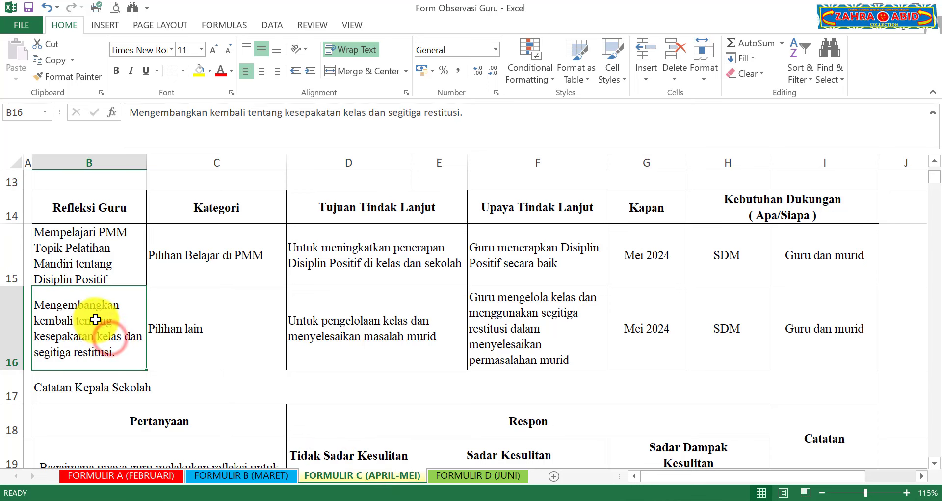
{"action": "left_click", "coordinate": [475, 477]}
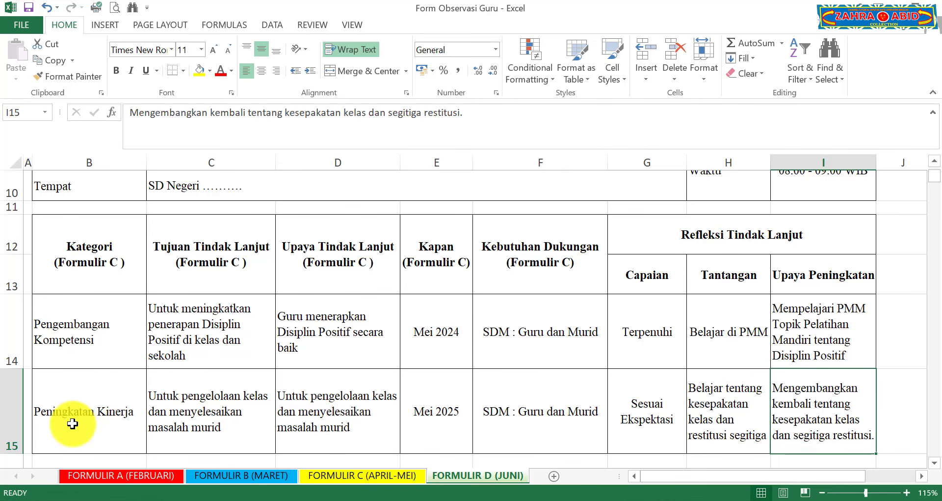
Review the Tantangan and Upaya Peningkatan entries of the Peningkatan Kinerja row, rechecking them against Formulir C's second Refleksi Guru entry
{"action": "left_click", "coordinate": [101, 412]}
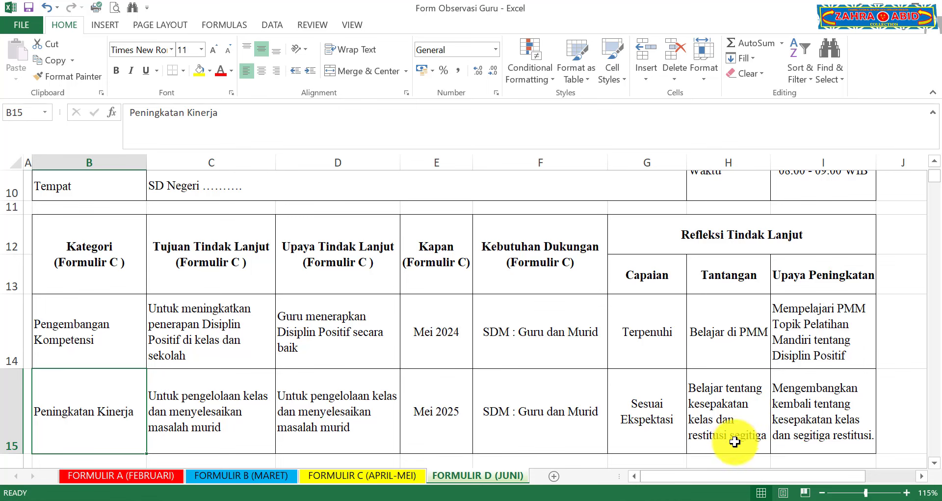
{"action": "left_click", "coordinate": [740, 407]}
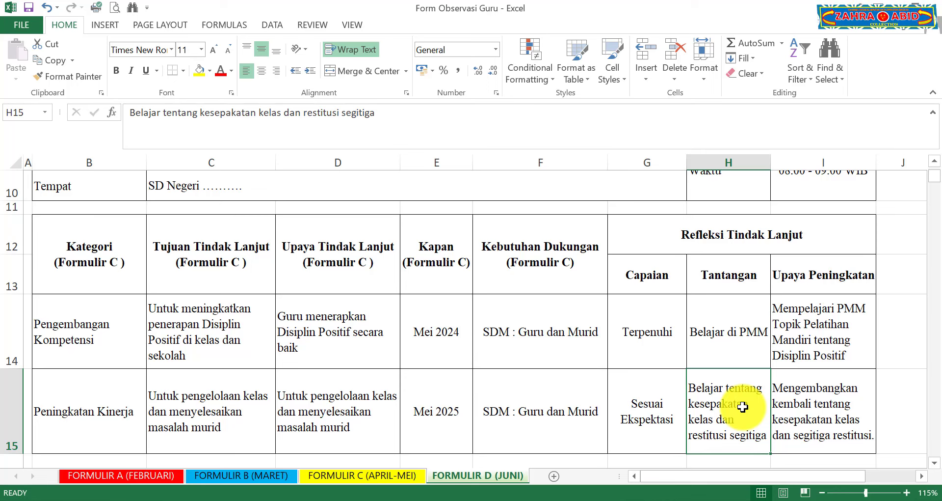
{"action": "left_click", "coordinate": [825, 412]}
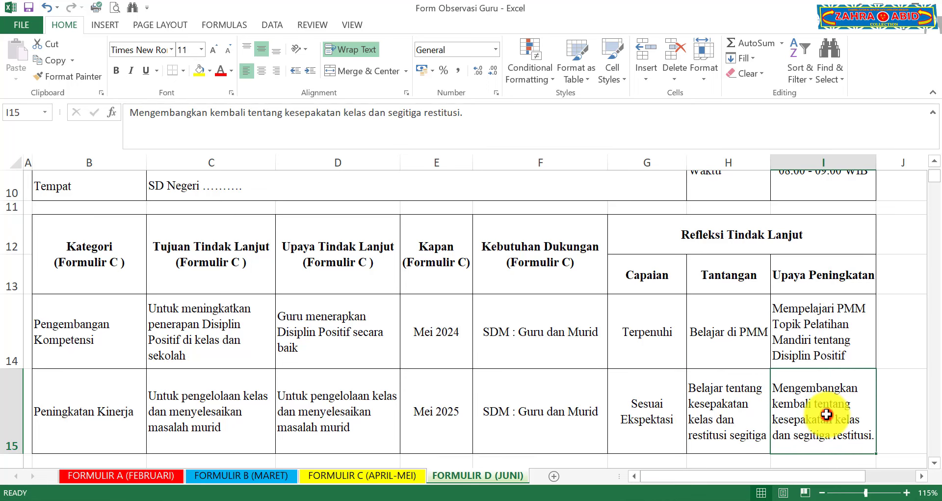
{"action": "key", "text": "ctrl+Page_Down"}
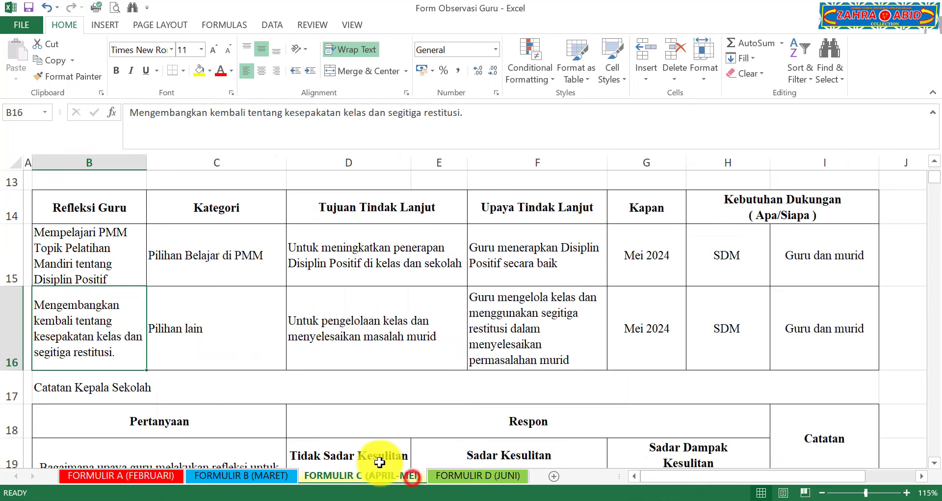
{"action": "left_click", "coordinate": [131, 344]}
{"action": "left_click", "coordinate": [496, 477]}
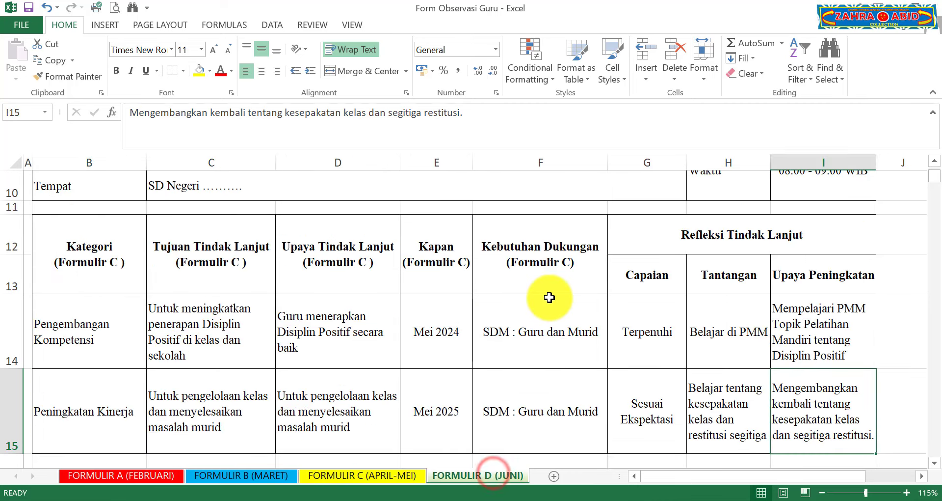
Examine the Catatan Kepala Sekolah table on Formulir D, including the Sadar Kesulitan, Sadar Dampak Kesulitan and Catatan responses
{"action": "scroll", "coordinate": [543, 294], "scroll_direction": "down", "scroll_amount": 1}
{"action": "scroll", "coordinate": [631, 288], "scroll_direction": "down", "scroll_amount": 1}
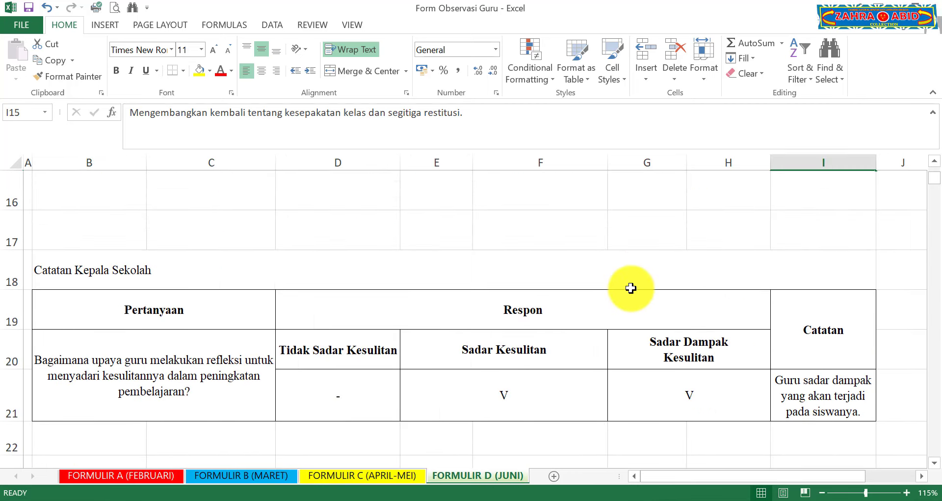
{"action": "scroll", "coordinate": [277, 332], "scroll_direction": "down", "scroll_amount": 1}
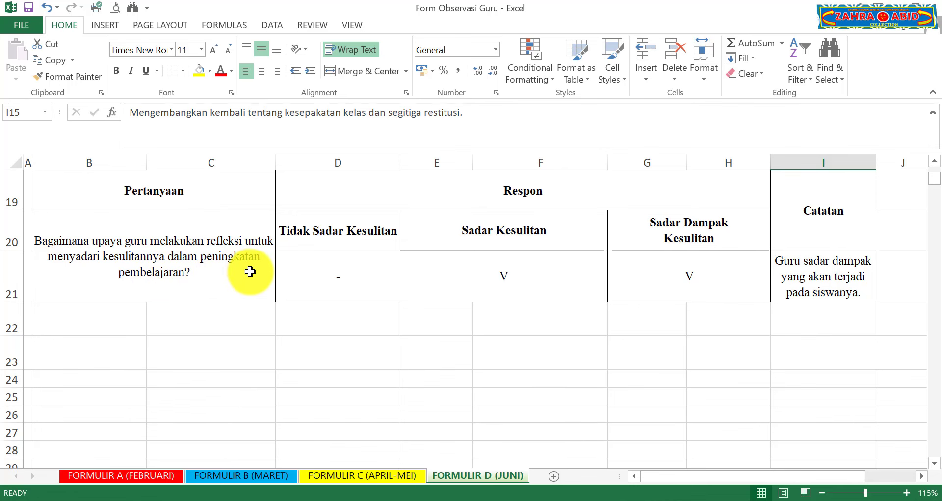
{"action": "left_click", "coordinate": [564, 294]}
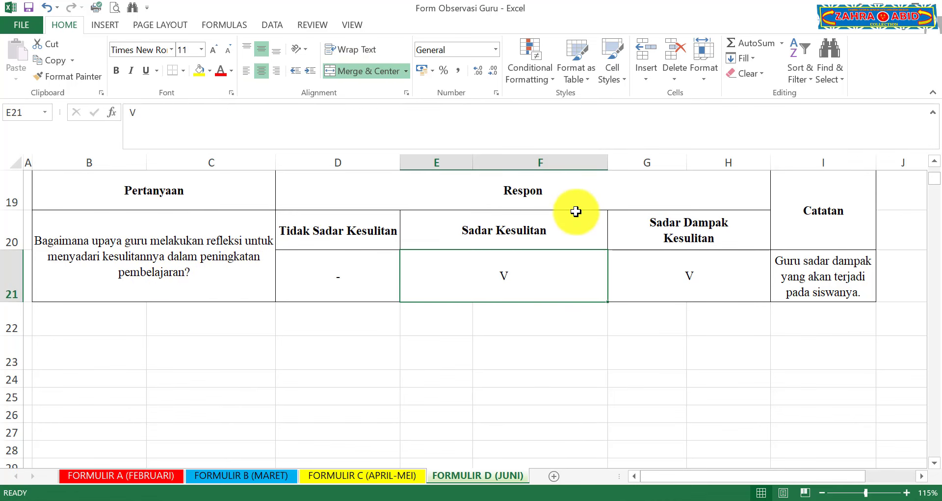
{"action": "left_click", "coordinate": [569, 189]}
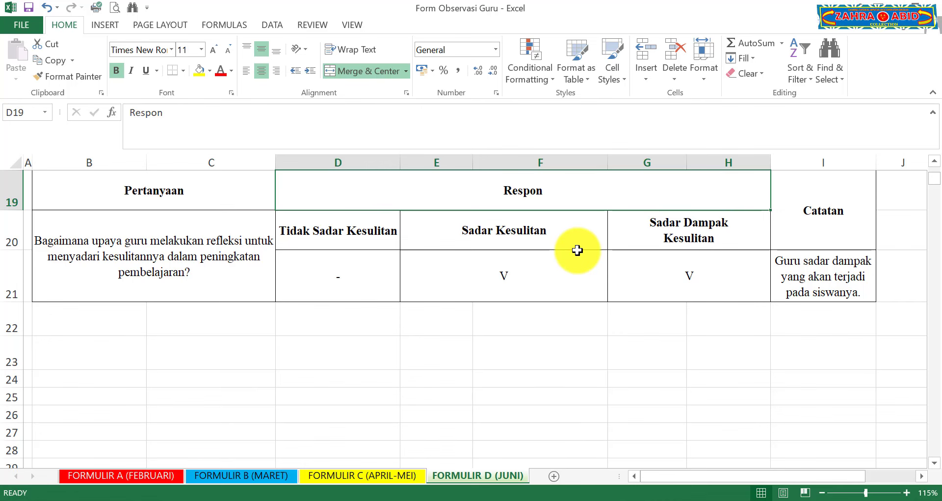
{"action": "left_click", "coordinate": [513, 267]}
{"action": "left_click", "coordinate": [669, 269]}
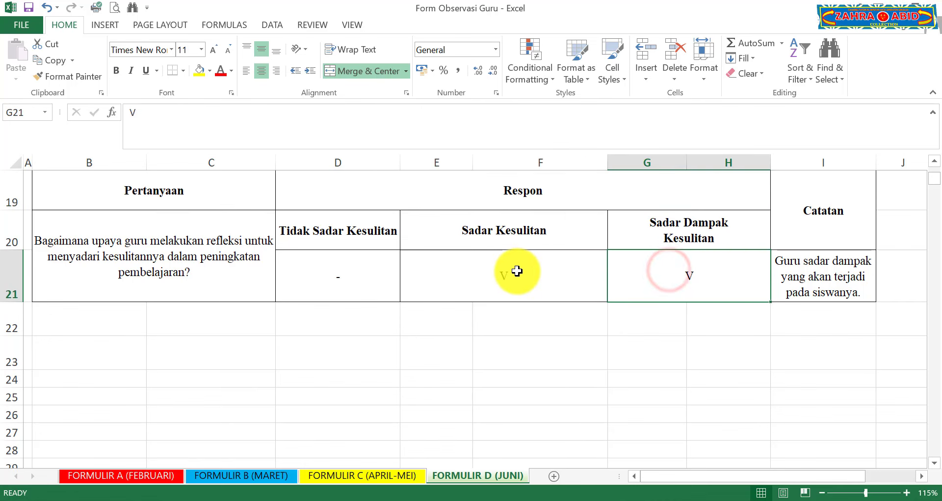
{"action": "left_click", "coordinate": [516, 271]}
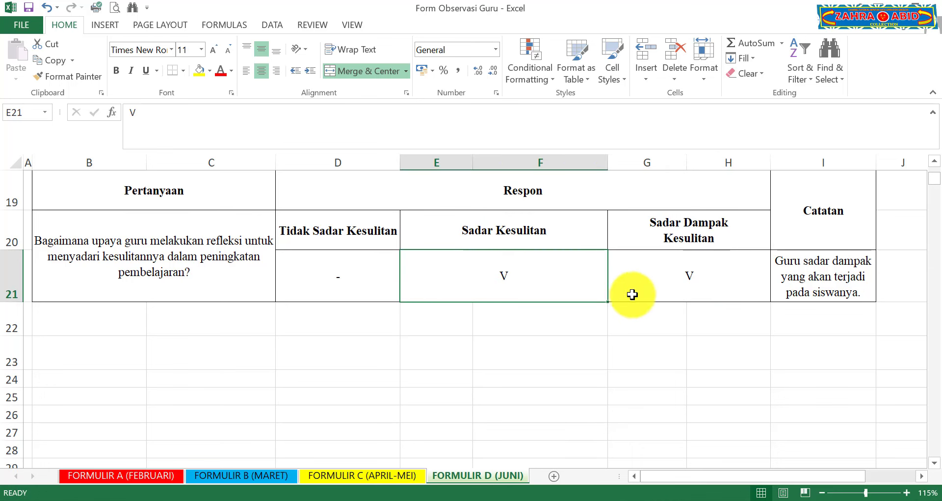
{"action": "left_click", "coordinate": [678, 268]}
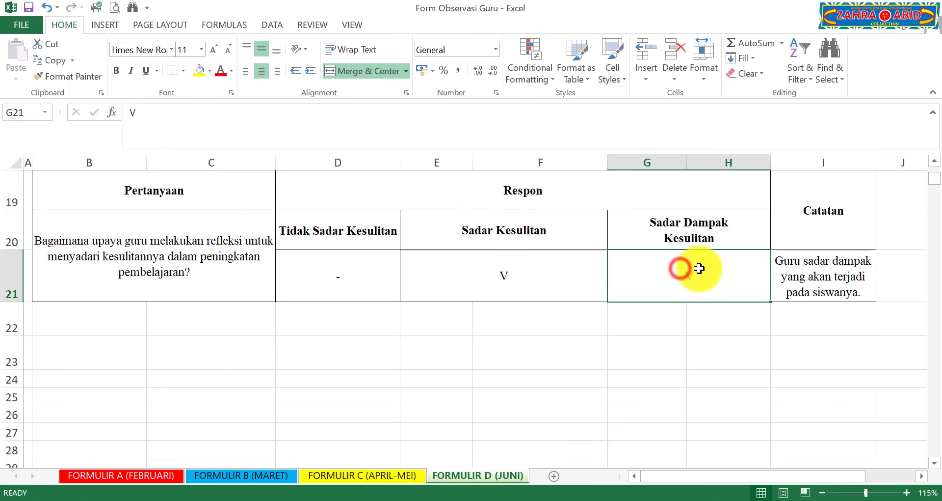
{"action": "left_click", "coordinate": [837, 272]}
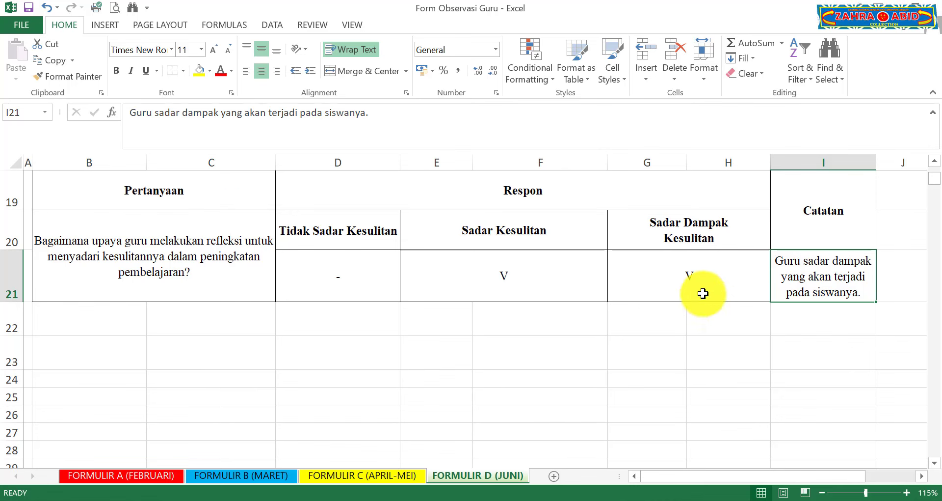
Review the whole Formulir D sheet once more, from the identity header through the Refleksi Tindak Lanjut table
{"action": "scroll", "coordinate": [700, 294], "scroll_direction": "up", "scroll_amount": 6}
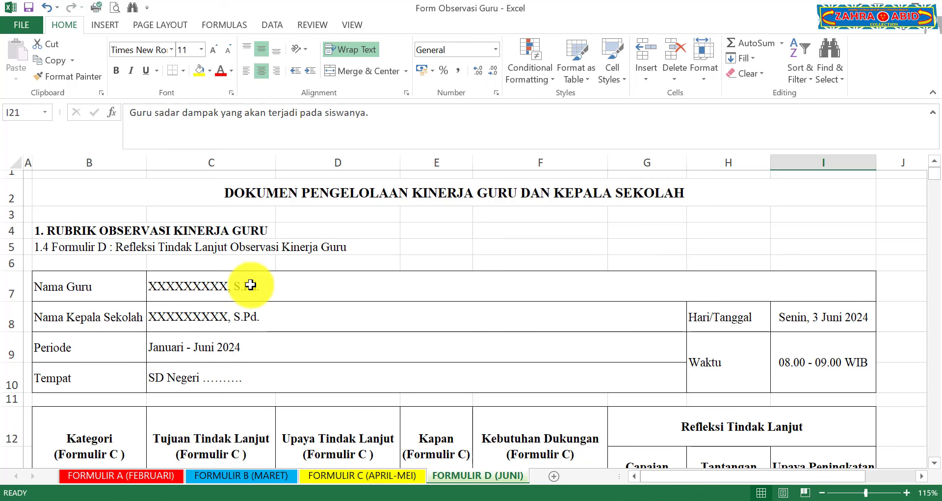
{"action": "scroll", "coordinate": [842, 308], "scroll_direction": "down", "scroll_amount": 2}
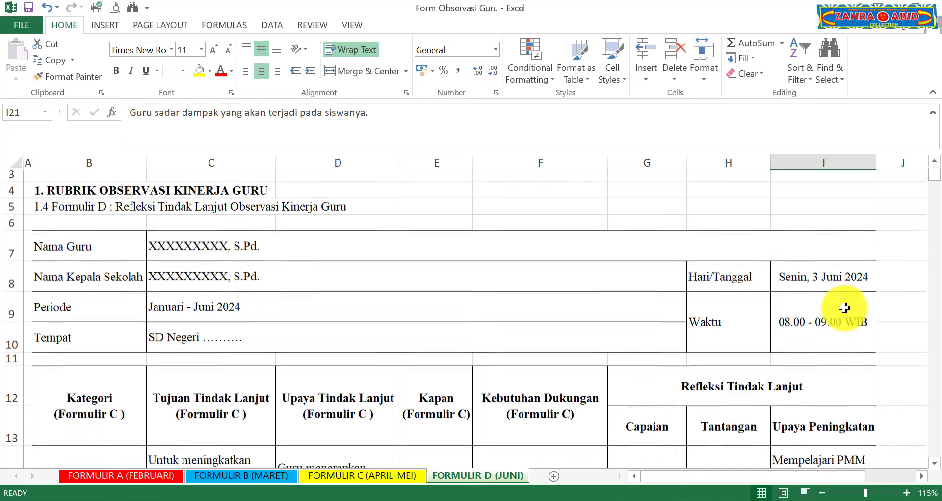
{"action": "scroll", "coordinate": [842, 306], "scroll_direction": "down", "scroll_amount": 2}
{"action": "scroll", "coordinate": [851, 305], "scroll_direction": "up", "scroll_amount": 1}
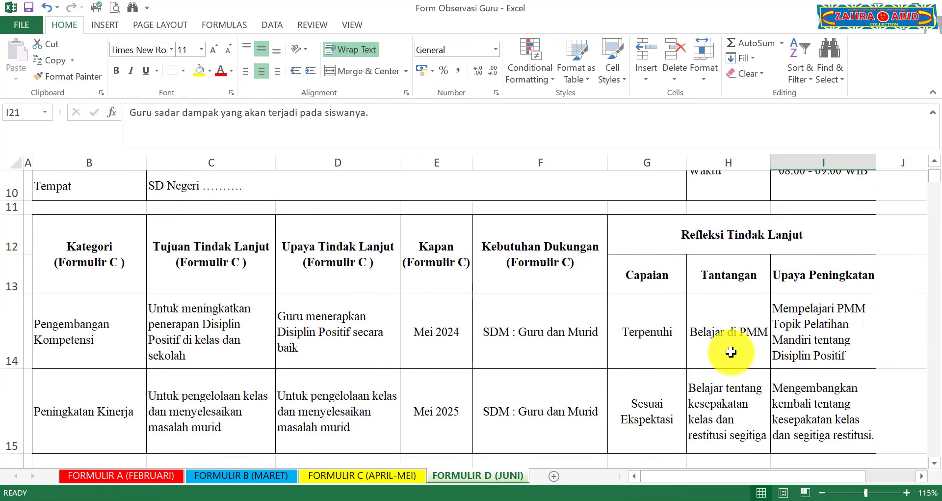
{"action": "scroll", "coordinate": [731, 351], "scroll_direction": "up", "scroll_amount": 2}
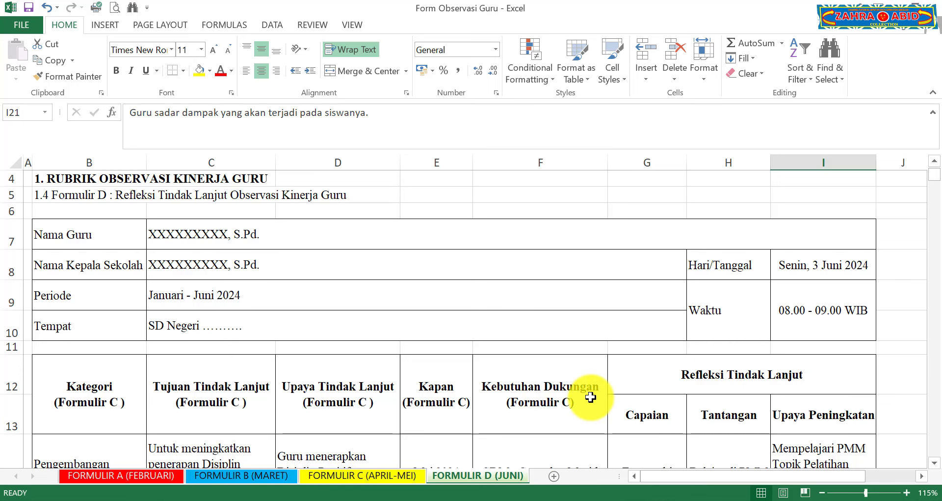
{"action": "scroll", "coordinate": [590, 397], "scroll_direction": "up", "scroll_amount": 1}
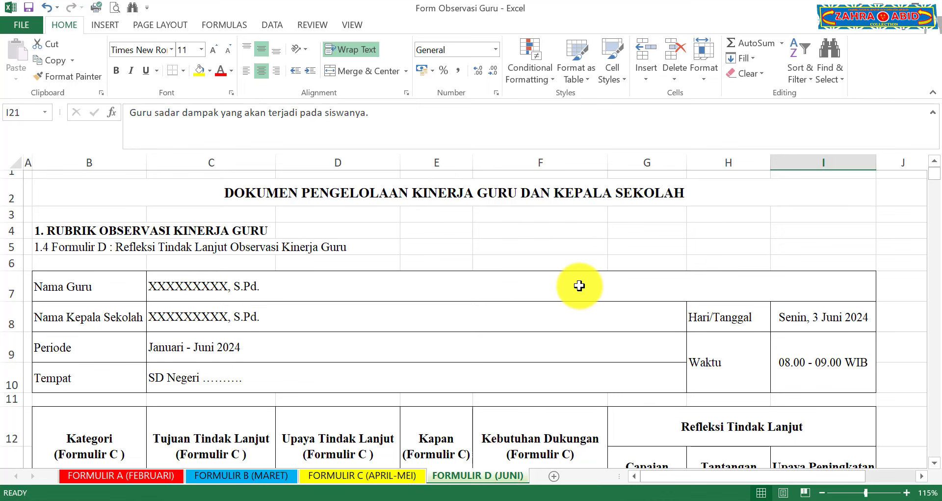
{"action": "scroll", "coordinate": [580, 286], "scroll_direction": "down", "scroll_amount": 2}
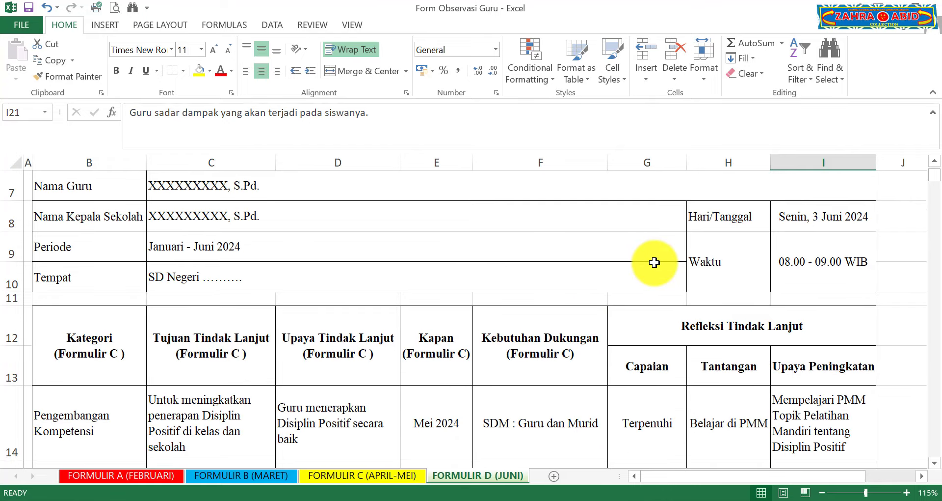
{"action": "scroll", "coordinate": [655, 262], "scroll_direction": "down", "scroll_amount": 2}
{"action": "scroll", "coordinate": [653, 261], "scroll_direction": "up", "scroll_amount": 4}
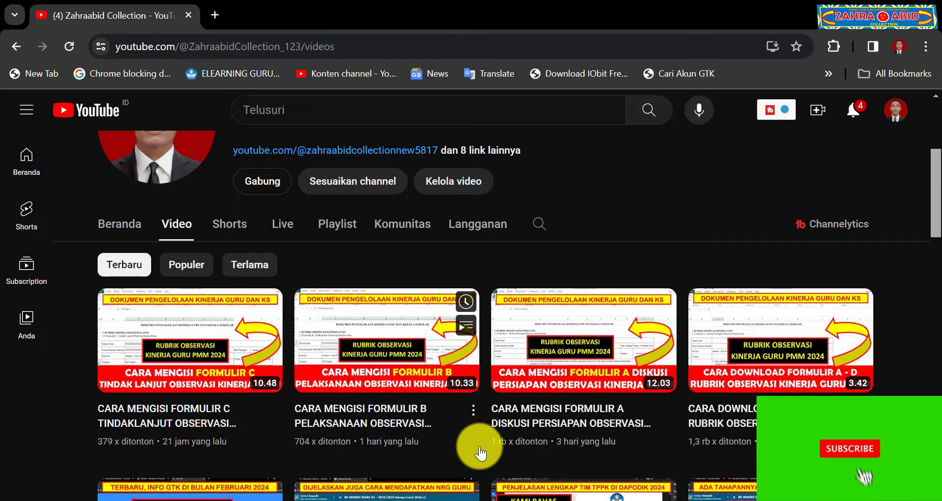
Switch to the browser and view the header of the Zahraabid Collection channel page on YouTube
{"action": "scroll", "coordinate": [480, 453], "scroll_direction": "up", "scroll_amount": 5}
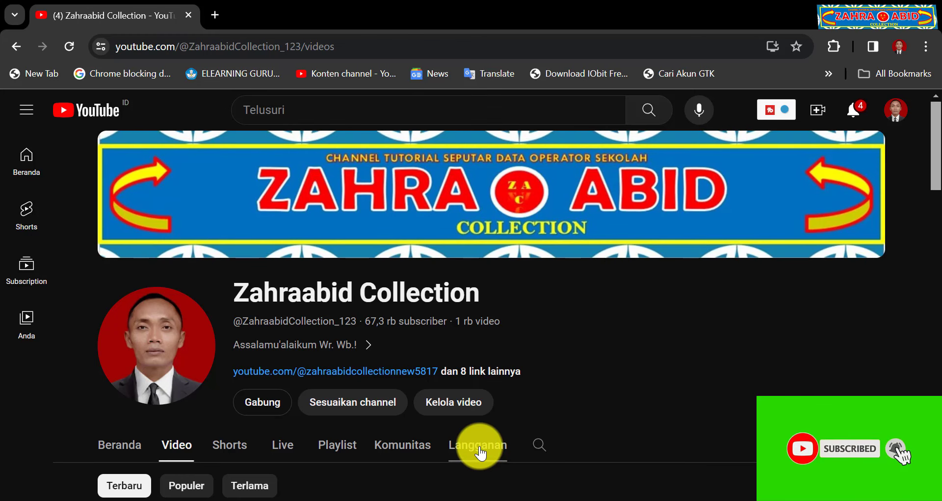